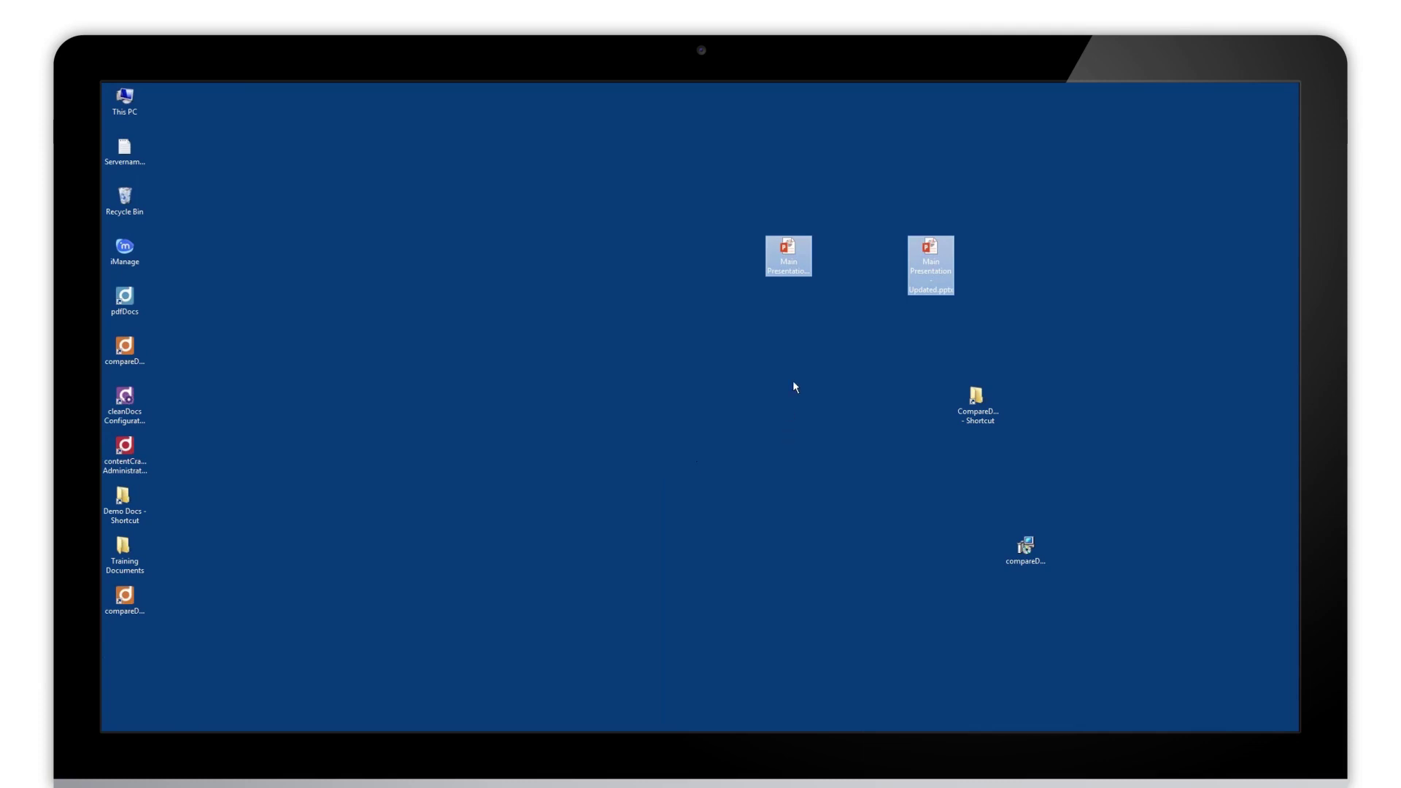
- Box-select both Main Presentation.pptx and Main Presentation - Updated.pptx icons on the desktop
{"action": "left_click", "coordinate": [795, 262]}
{"action": "left_click", "coordinate": [931, 255], "text": "ctrl"}
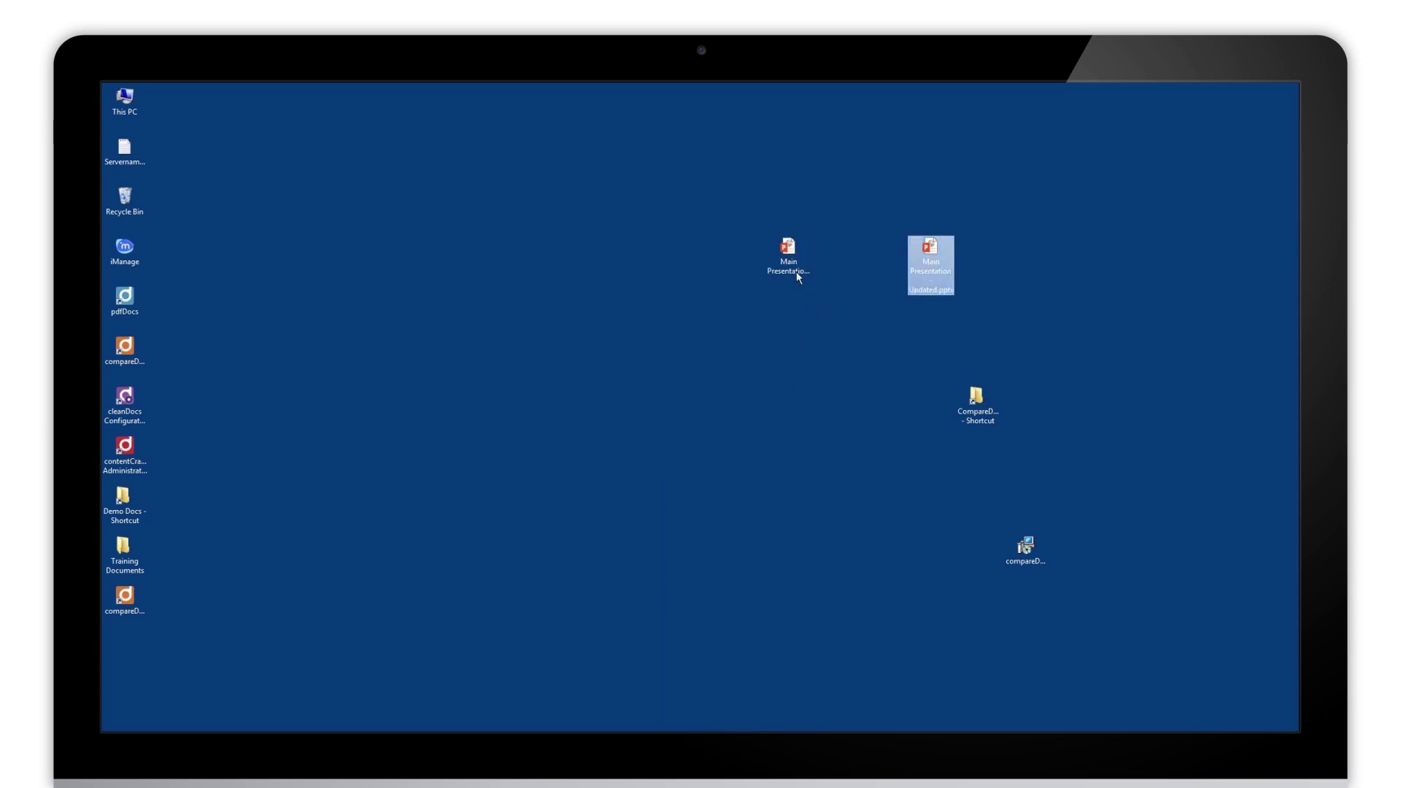
{"action": "left_click", "coordinate": [797, 272]}
{"action": "left_click", "coordinate": [940, 263], "text": "ctrl"}
{"action": "left_click", "coordinate": [939, 264]}
{"action": "left_click_drag", "start_coordinate": [657, 193], "coordinate": [995, 296]}
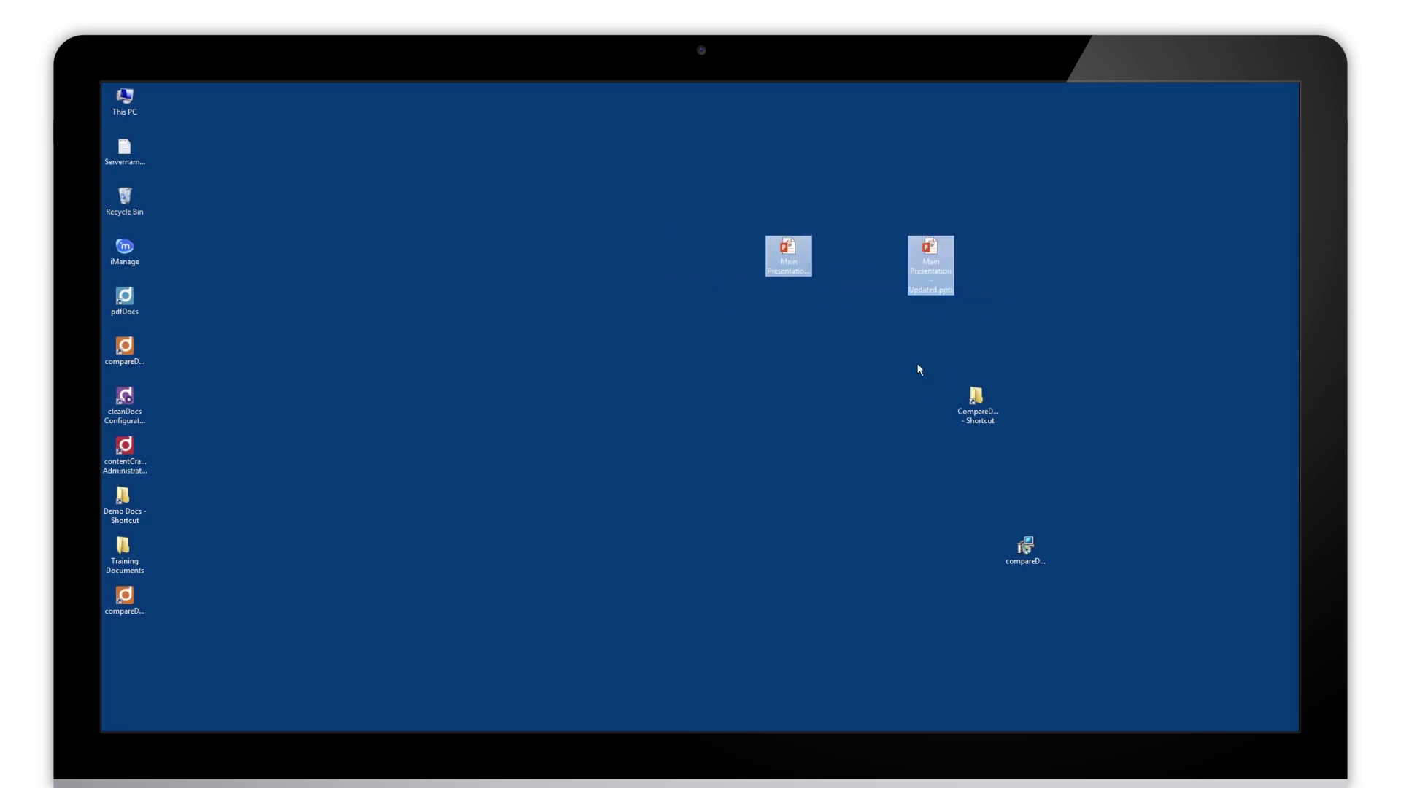
- Send both selected presentations to compareDocs via the right-click Compare with compareDocs command
{"action": "right_click", "coordinate": [792, 262]}
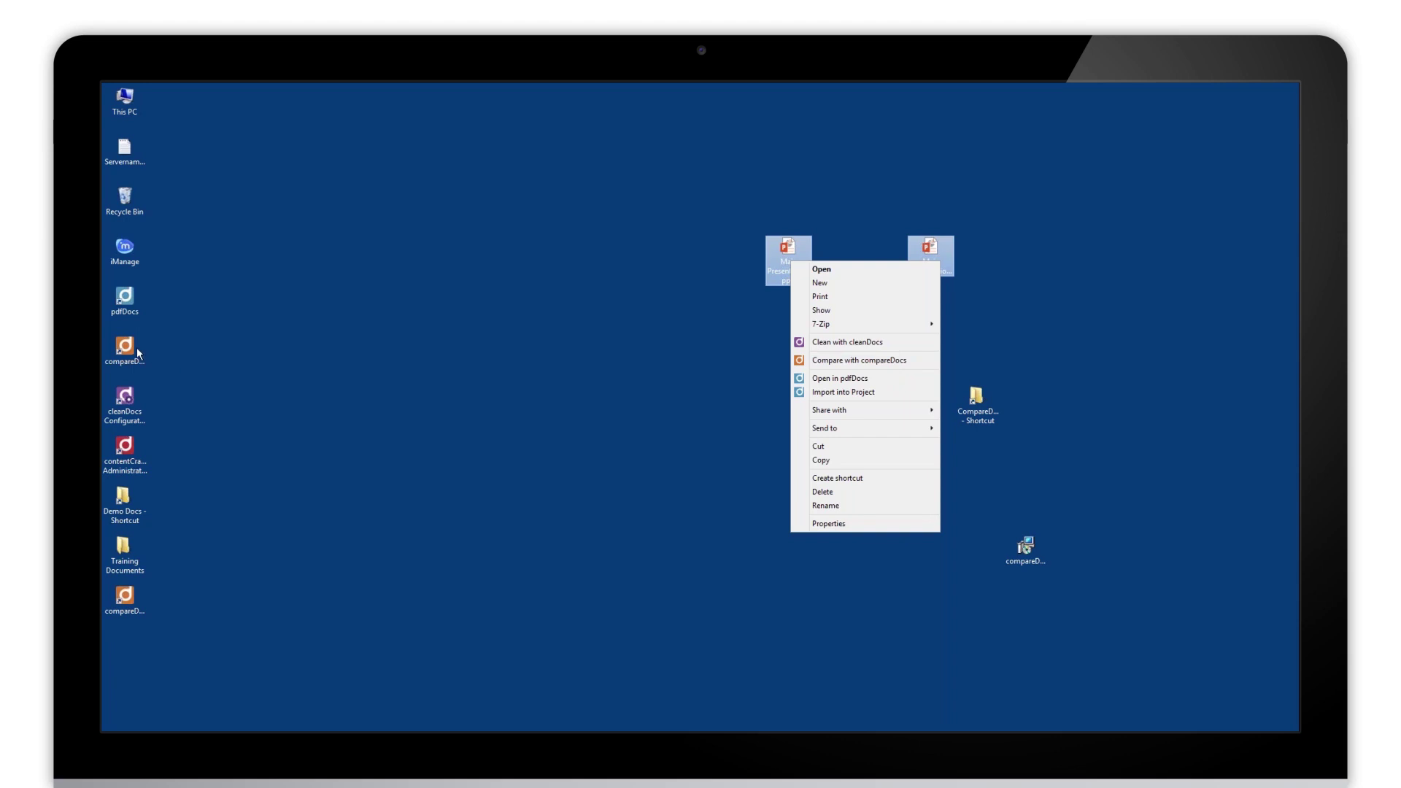
{"action": "left_click", "coordinate": [856, 361]}
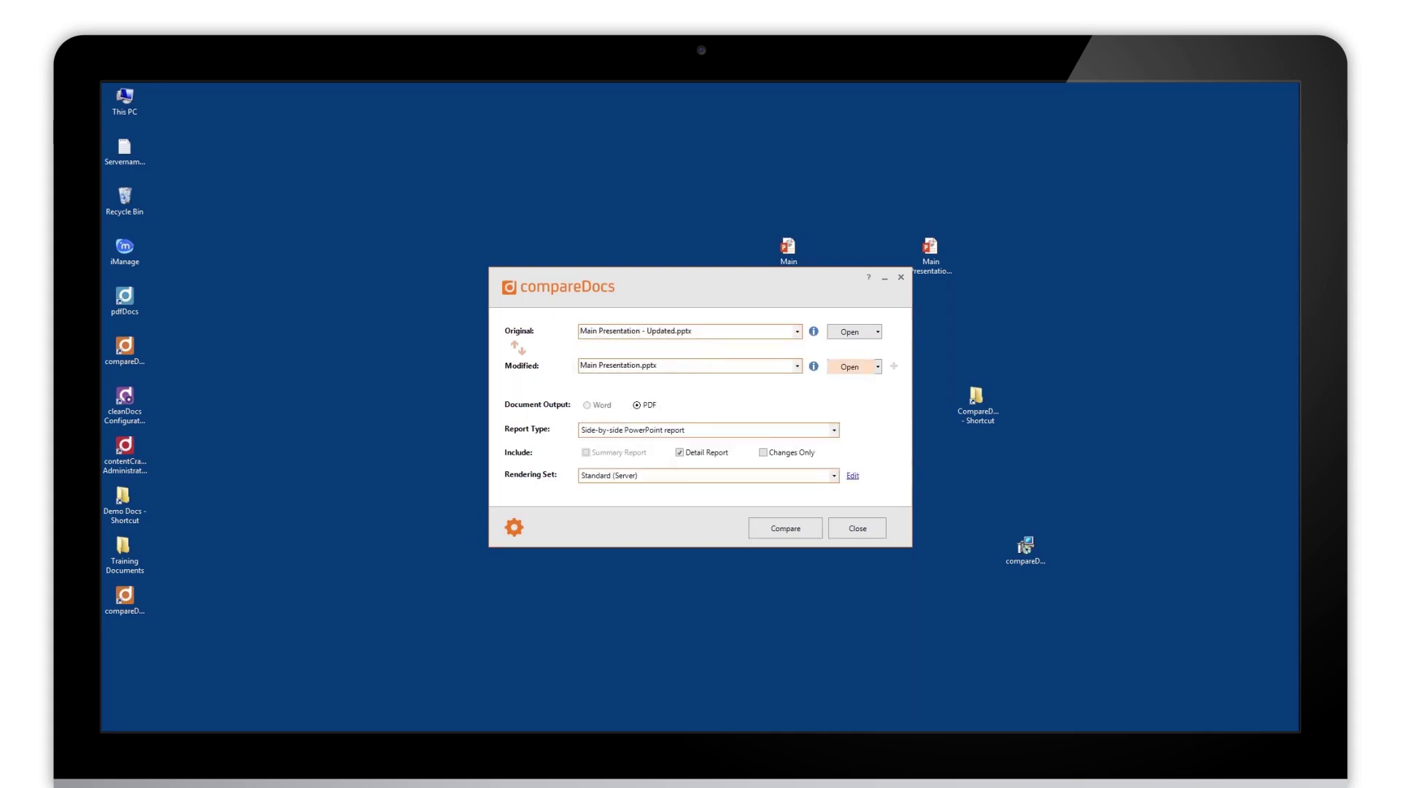
- Swap files so Main Presentation.pptx is Original, and open the Compare output options
{"action": "left_click", "coordinate": [518, 348]}
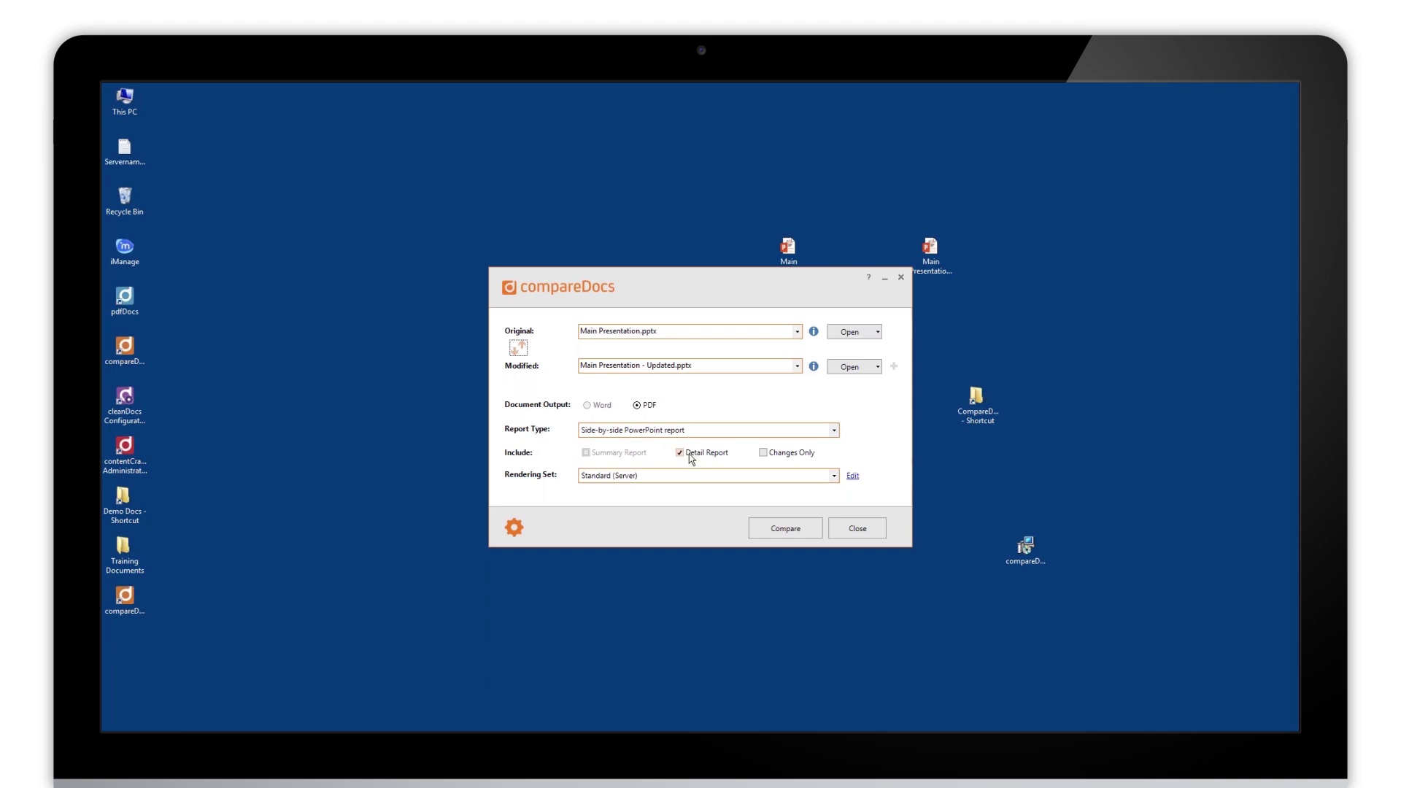
{"action": "left_click", "coordinate": [786, 538]}
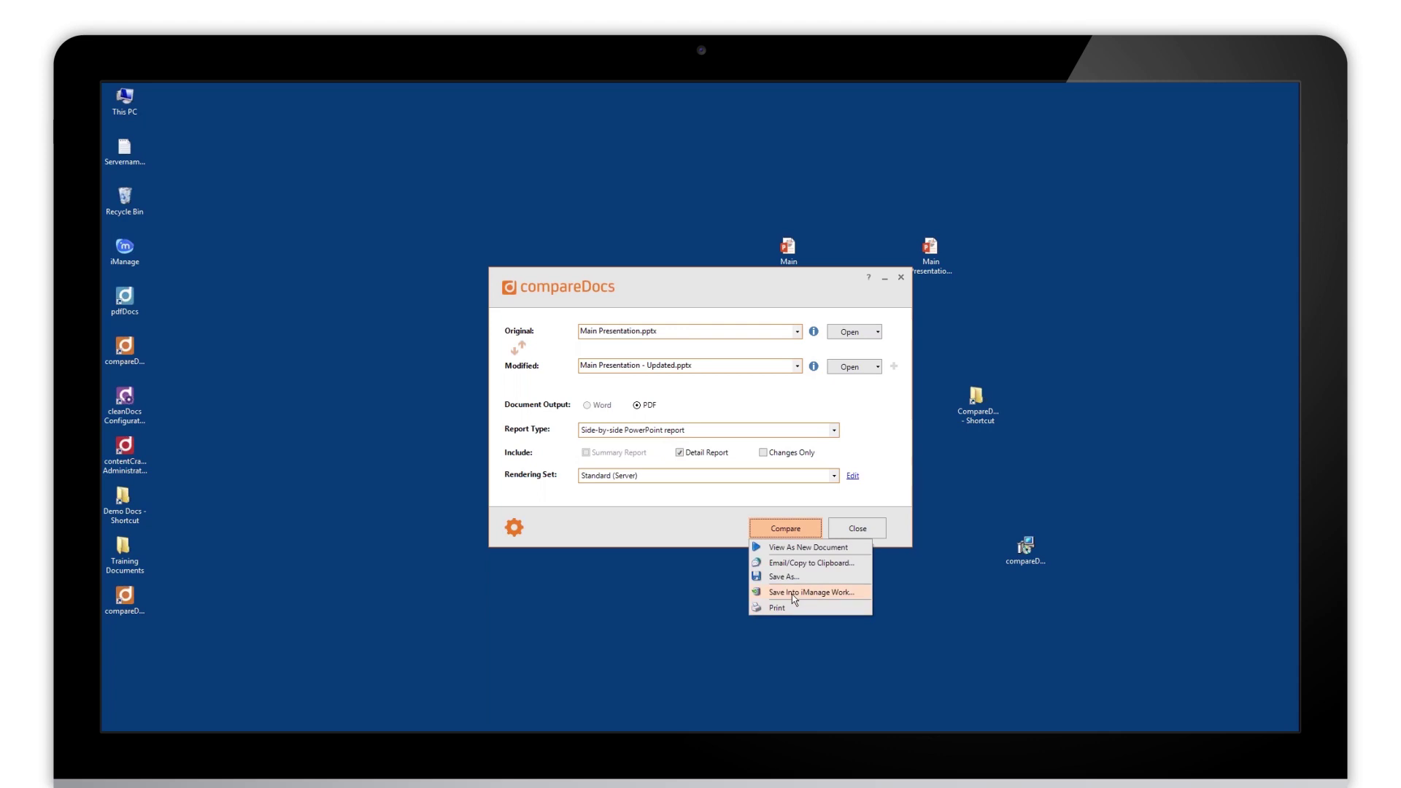
- Run the comparison as View As New Document, producing the 21-page side-by-side PDF report
{"action": "left_click", "coordinate": [809, 551]}
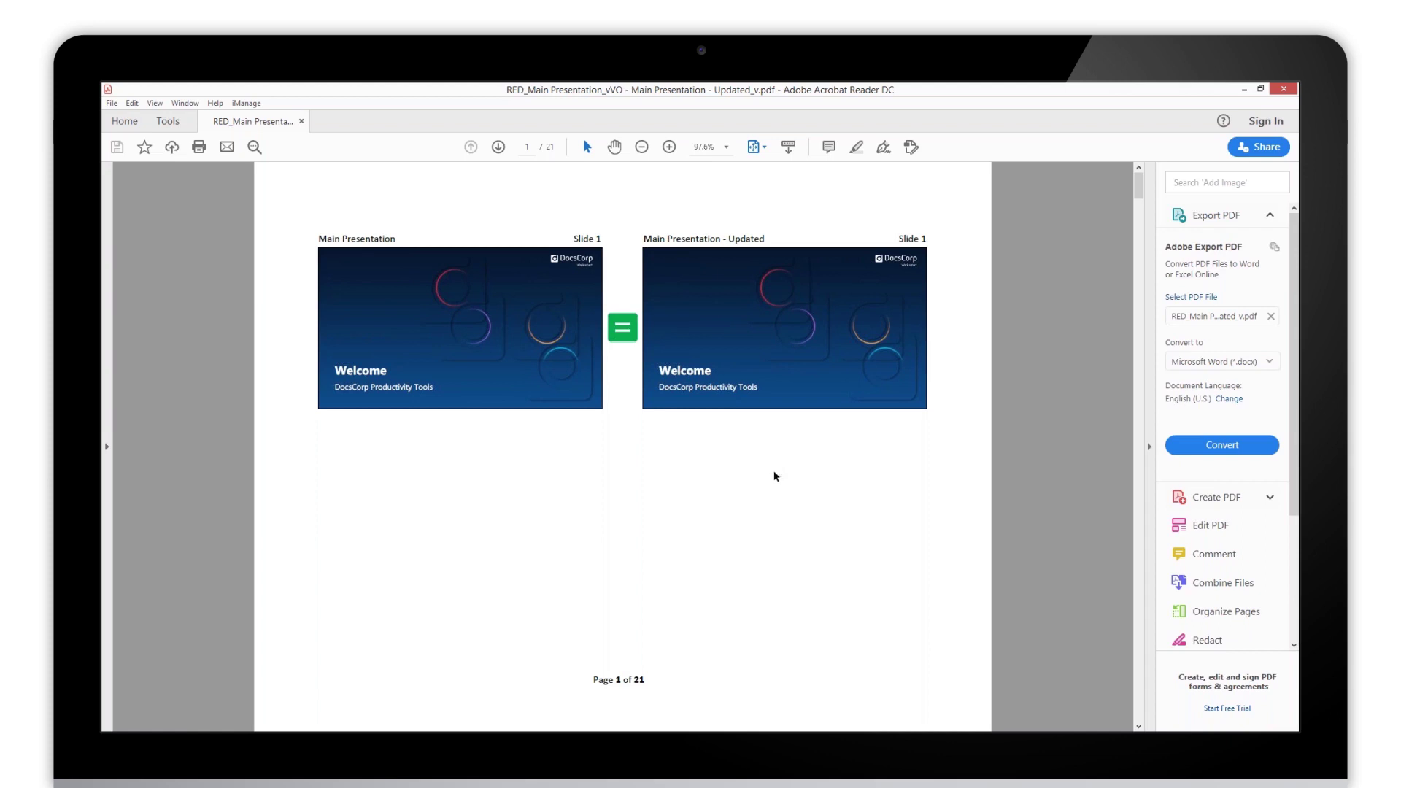
- Scroll through report pages 2 and 3, highlighting the Slide 2 deletion and insertion details
{"action": "scroll", "coordinate": [773, 478], "scroll_direction": "down", "scroll_amount": 1}
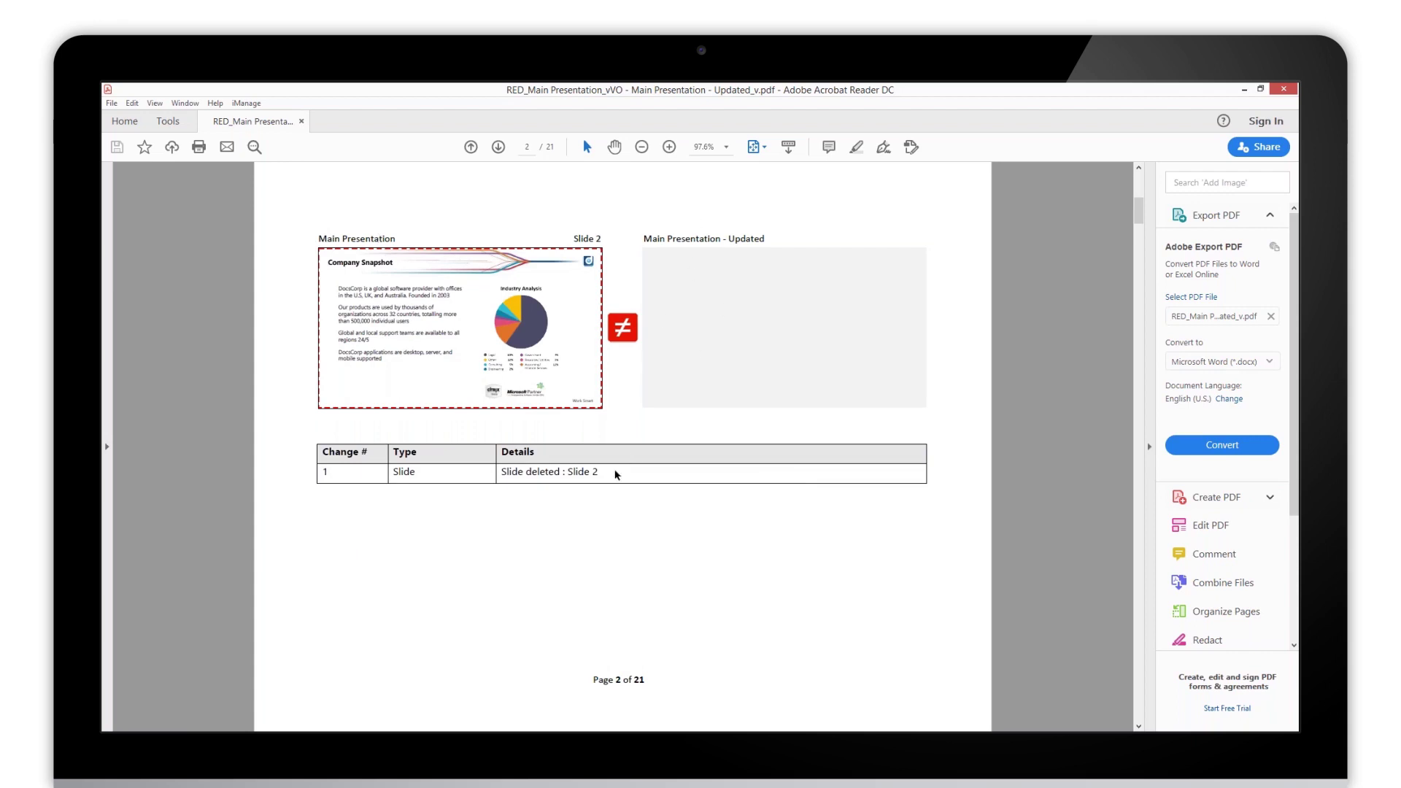
{"action": "left_click_drag", "start_coordinate": [613, 474], "coordinate": [500, 474]}
{"action": "left_click", "coordinate": [684, 522]}
{"action": "scroll", "coordinate": [775, 337], "scroll_direction": "down", "scroll_amount": 1}
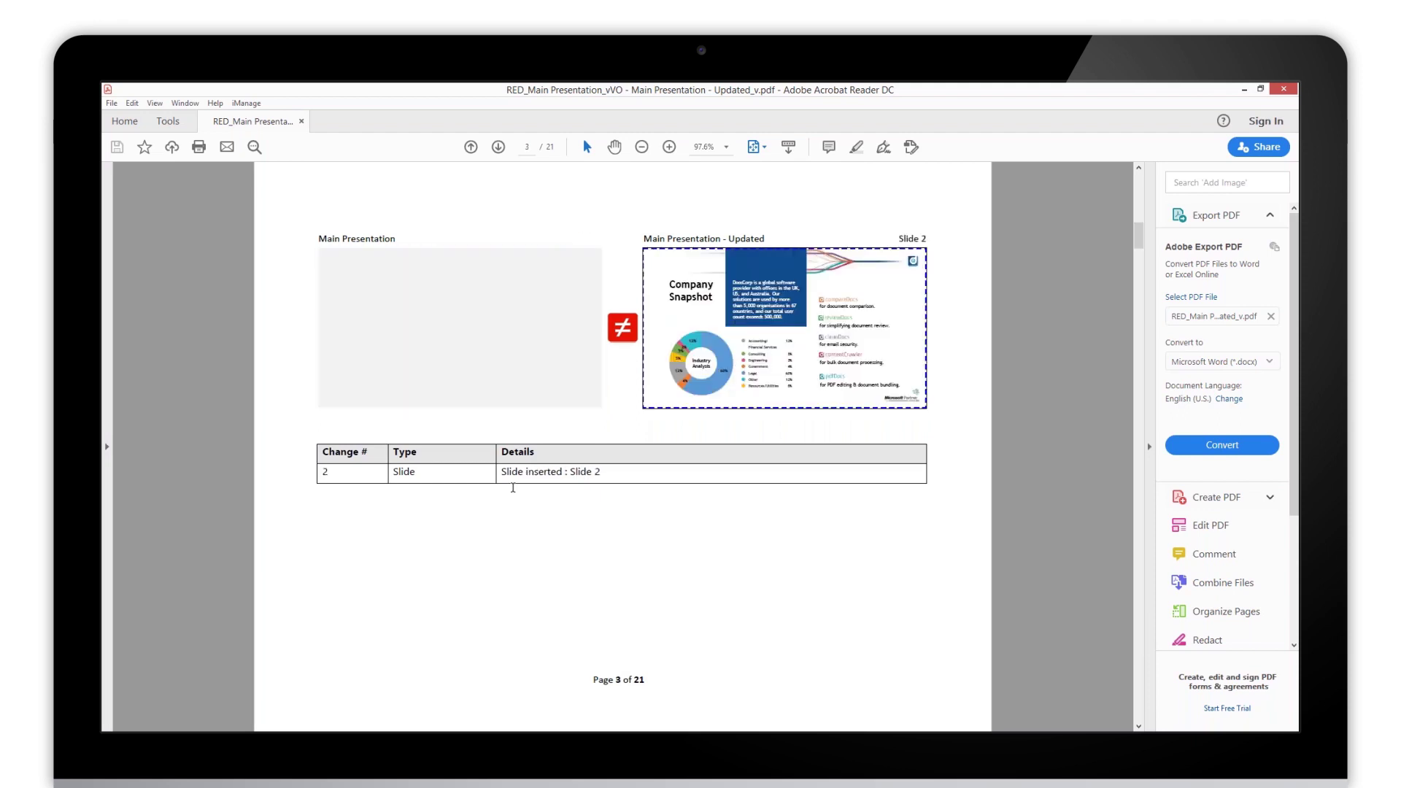
{"action": "left_click_drag", "start_coordinate": [603, 472], "coordinate": [500, 472]}
{"action": "left_click", "coordinate": [698, 566]}
- Scroll on to page 6, past deleted Slide 3 and the moved, rotated images
{"action": "scroll", "coordinate": [698, 566], "scroll_direction": "down", "scroll_amount": 1}
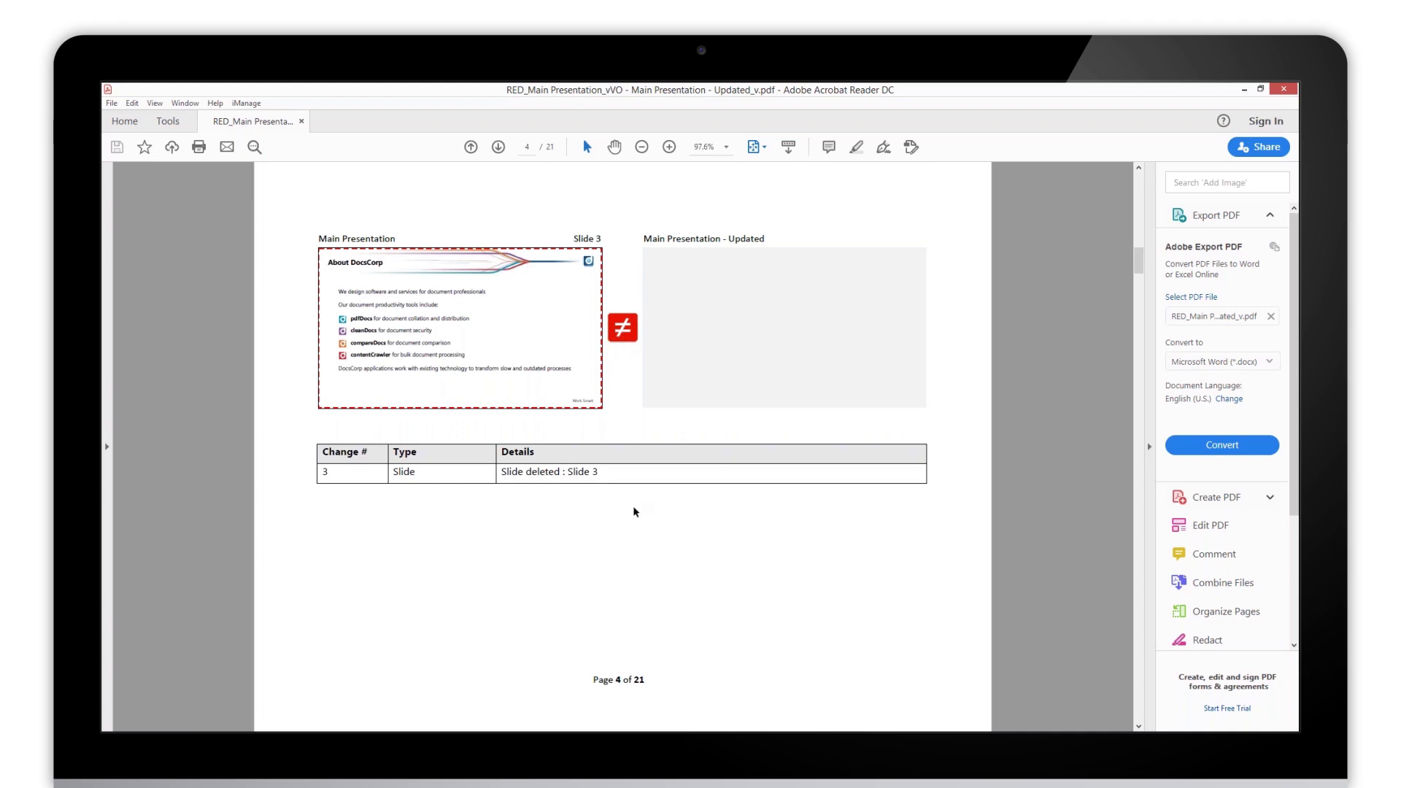
{"action": "scroll", "coordinate": [634, 511], "scroll_direction": "down", "scroll_amount": 2}
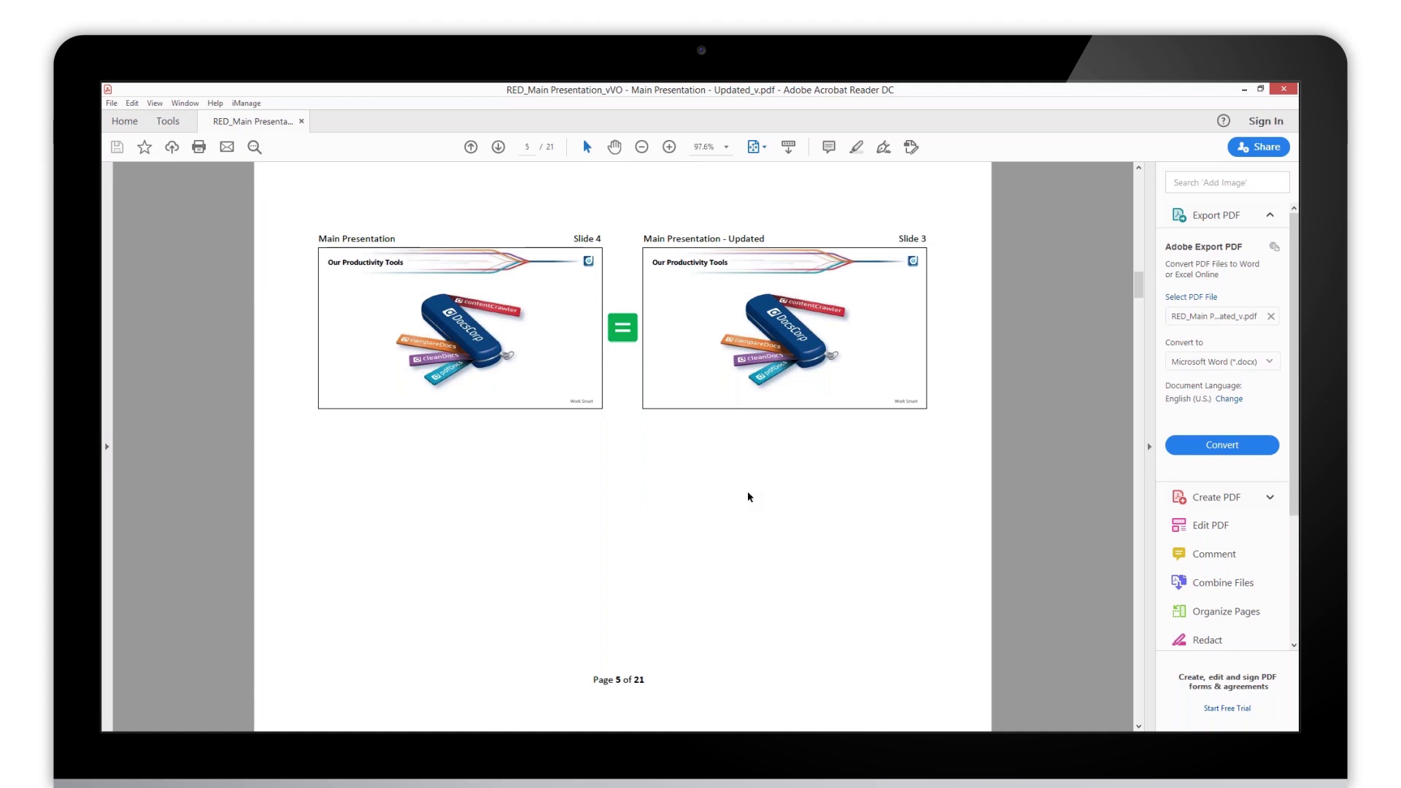
{"action": "scroll", "coordinate": [748, 494], "scroll_direction": "down", "scroll_amount": 1}
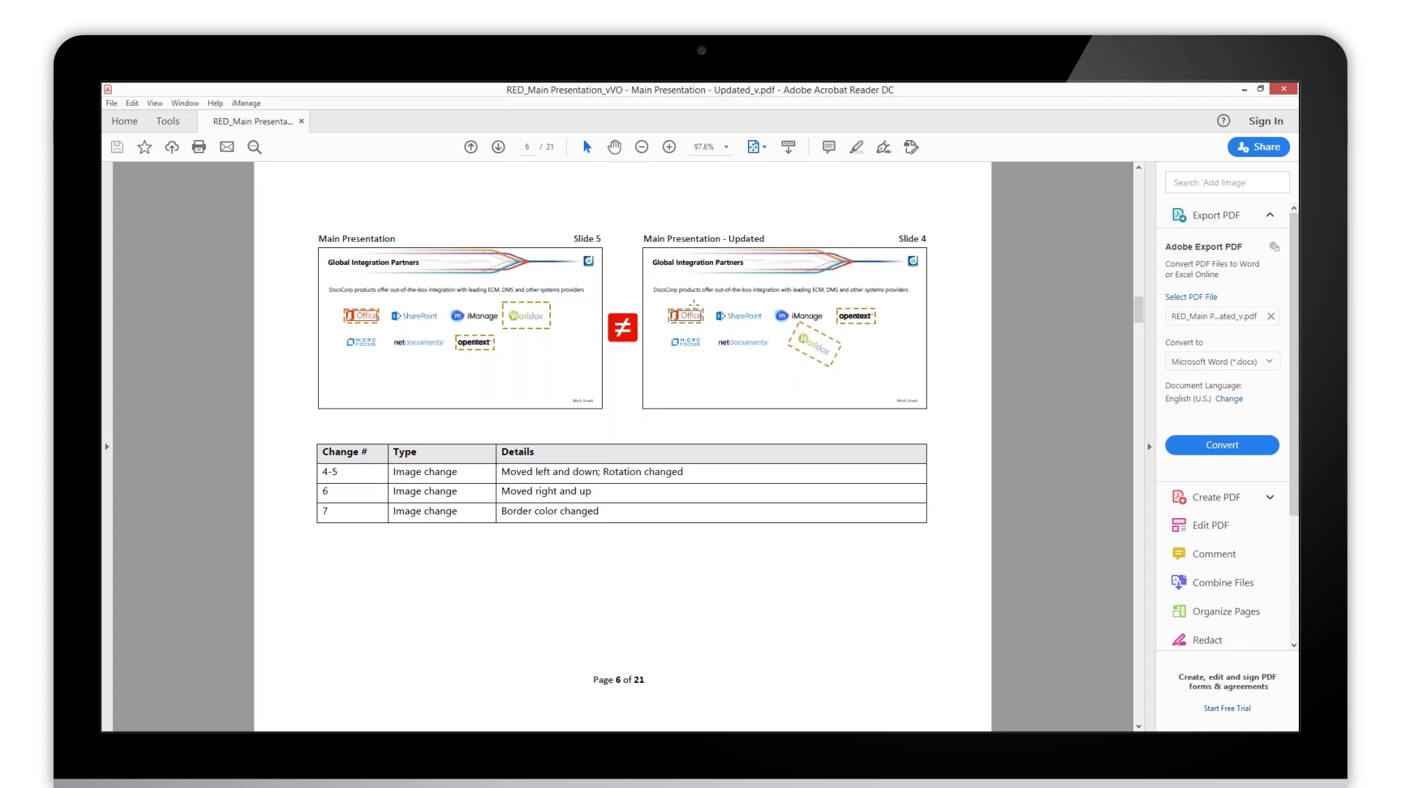
- Scroll to page 10 and highlight the Slide 9 text box, bold and image change details
{"action": "scroll", "coordinate": [654, 366], "scroll_direction": "up", "scroll_amount": 1}
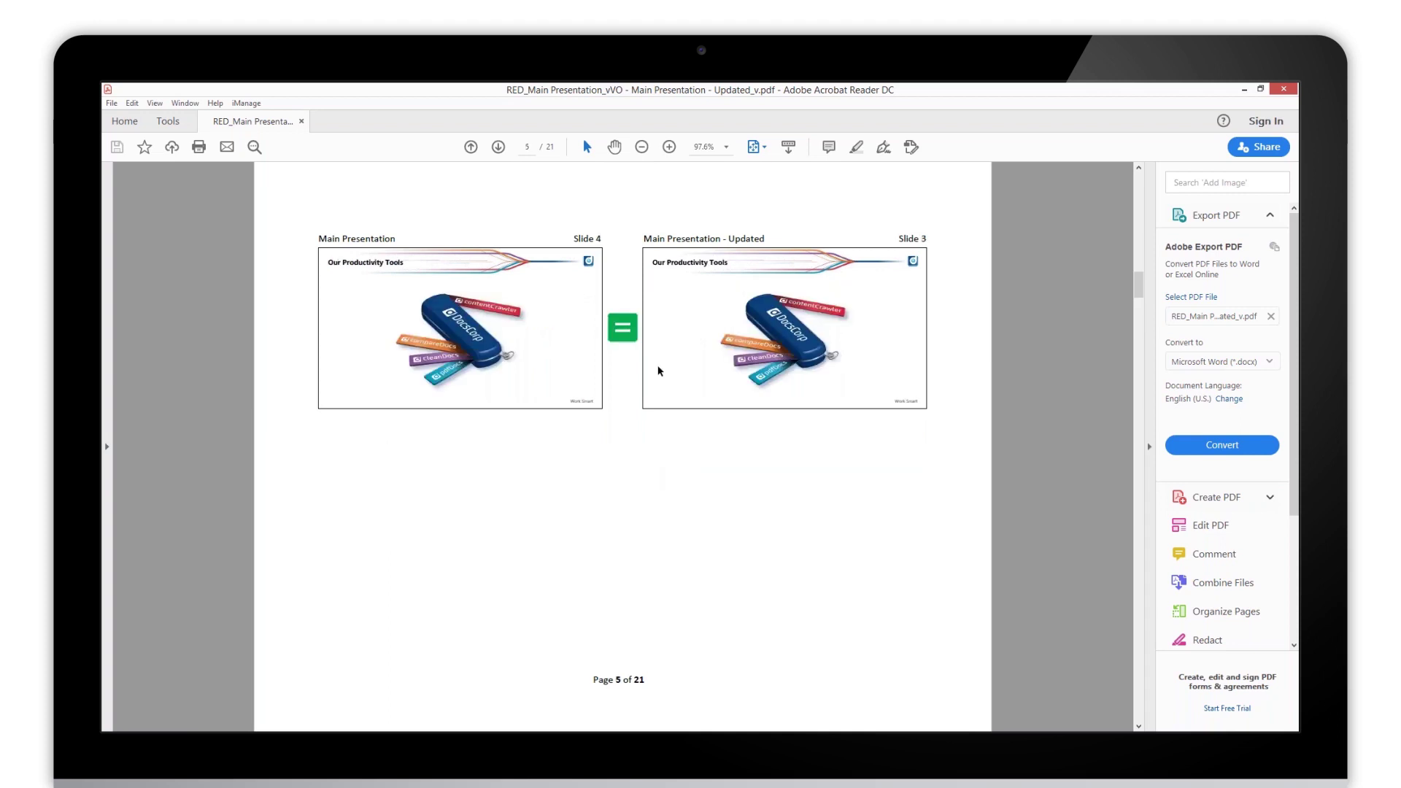
{"action": "scroll", "coordinate": [657, 368], "scroll_direction": "up", "scroll_amount": 1}
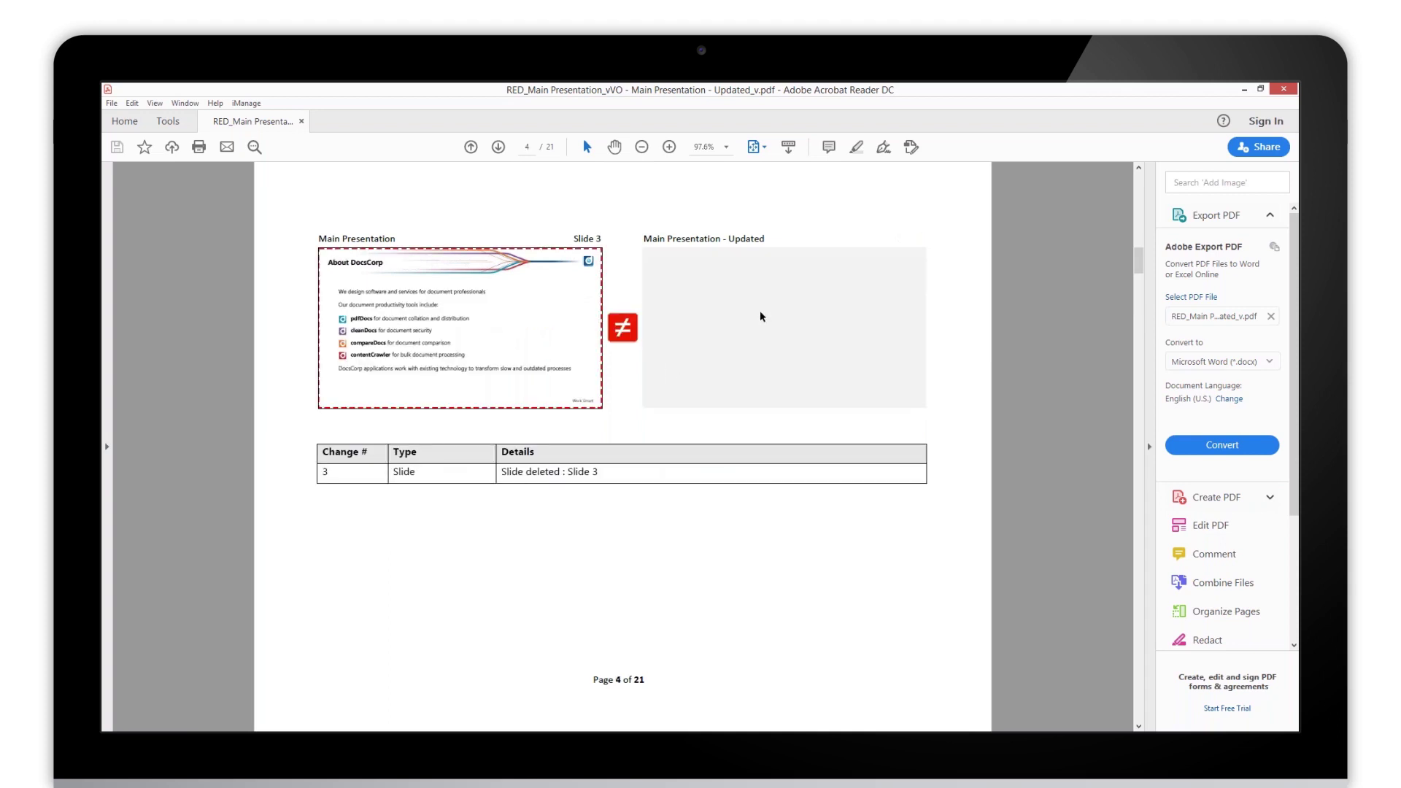
{"action": "scroll", "coordinate": [761, 316], "scroll_direction": "down", "scroll_amount": 2}
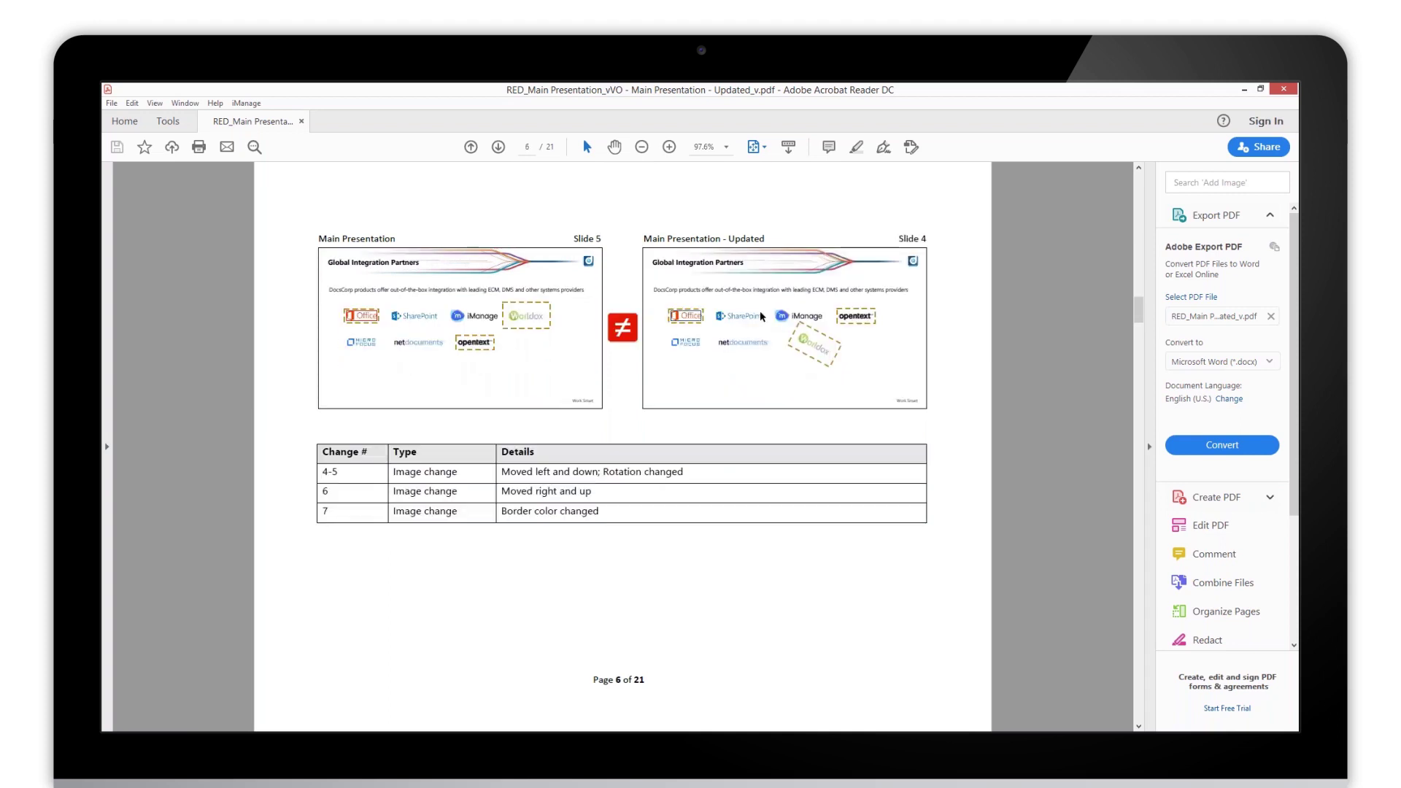
{"action": "scroll", "coordinate": [761, 316], "scroll_direction": "down", "scroll_amount": 1}
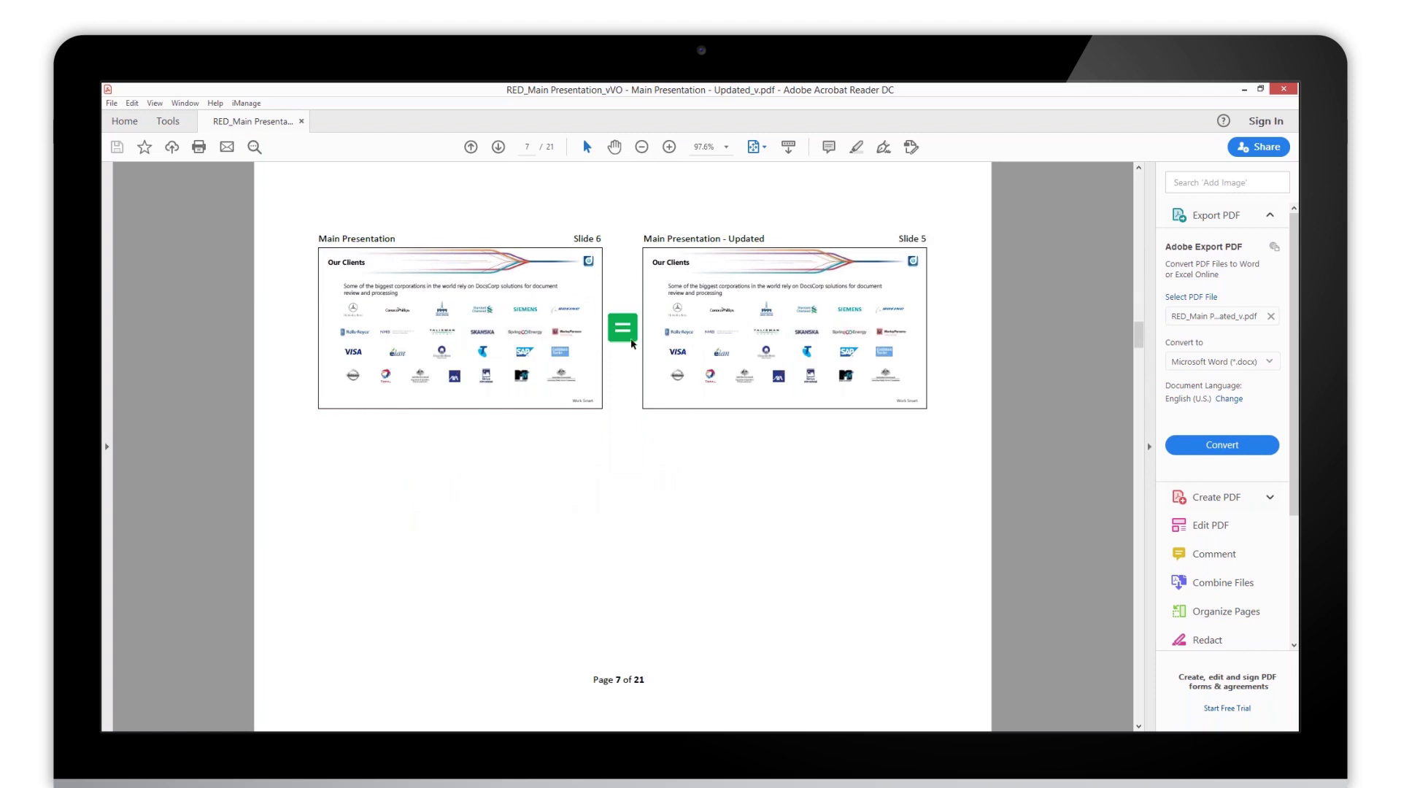
{"action": "scroll", "coordinate": [707, 464], "scroll_direction": "down", "scroll_amount": 1}
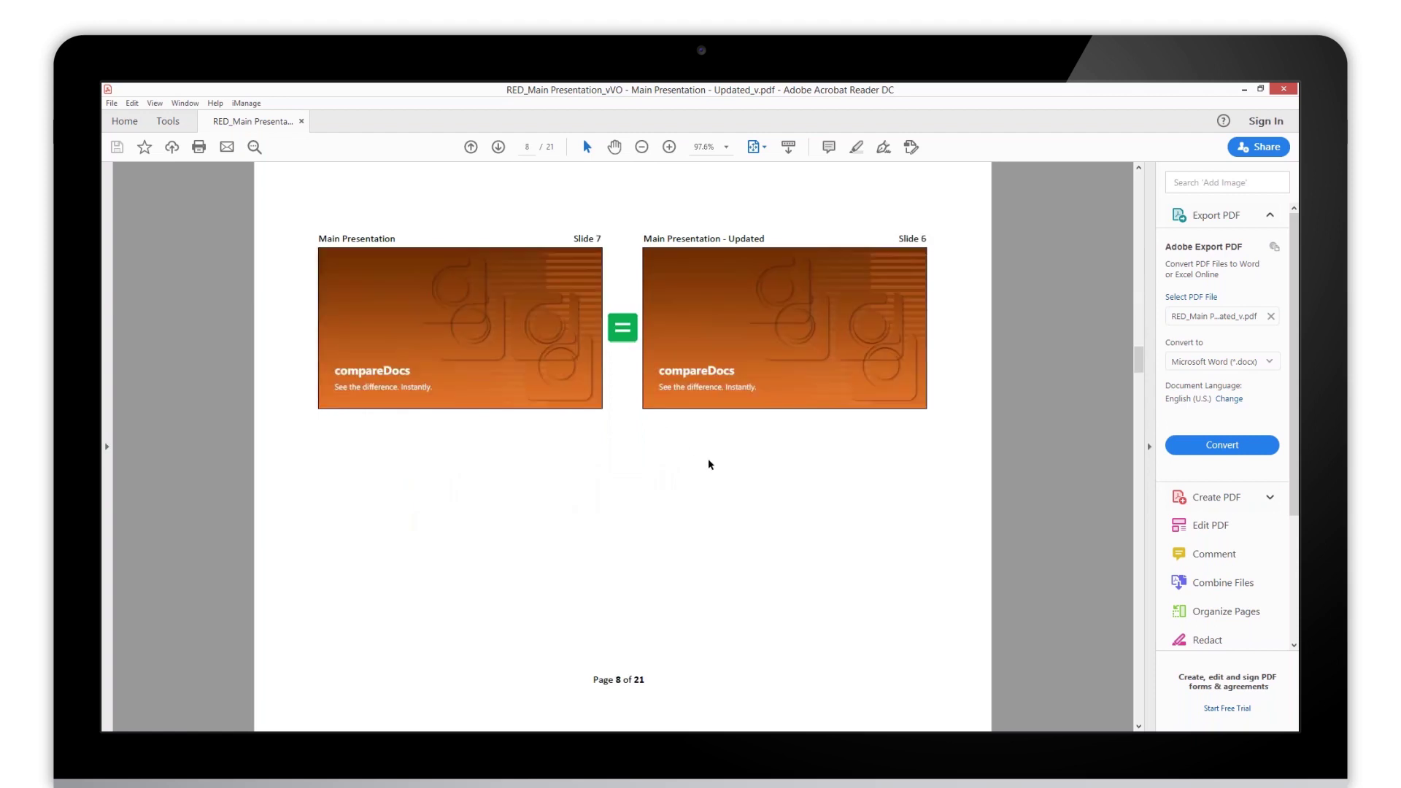
{"action": "scroll", "coordinate": [709, 467], "scroll_direction": "down", "scroll_amount": 1}
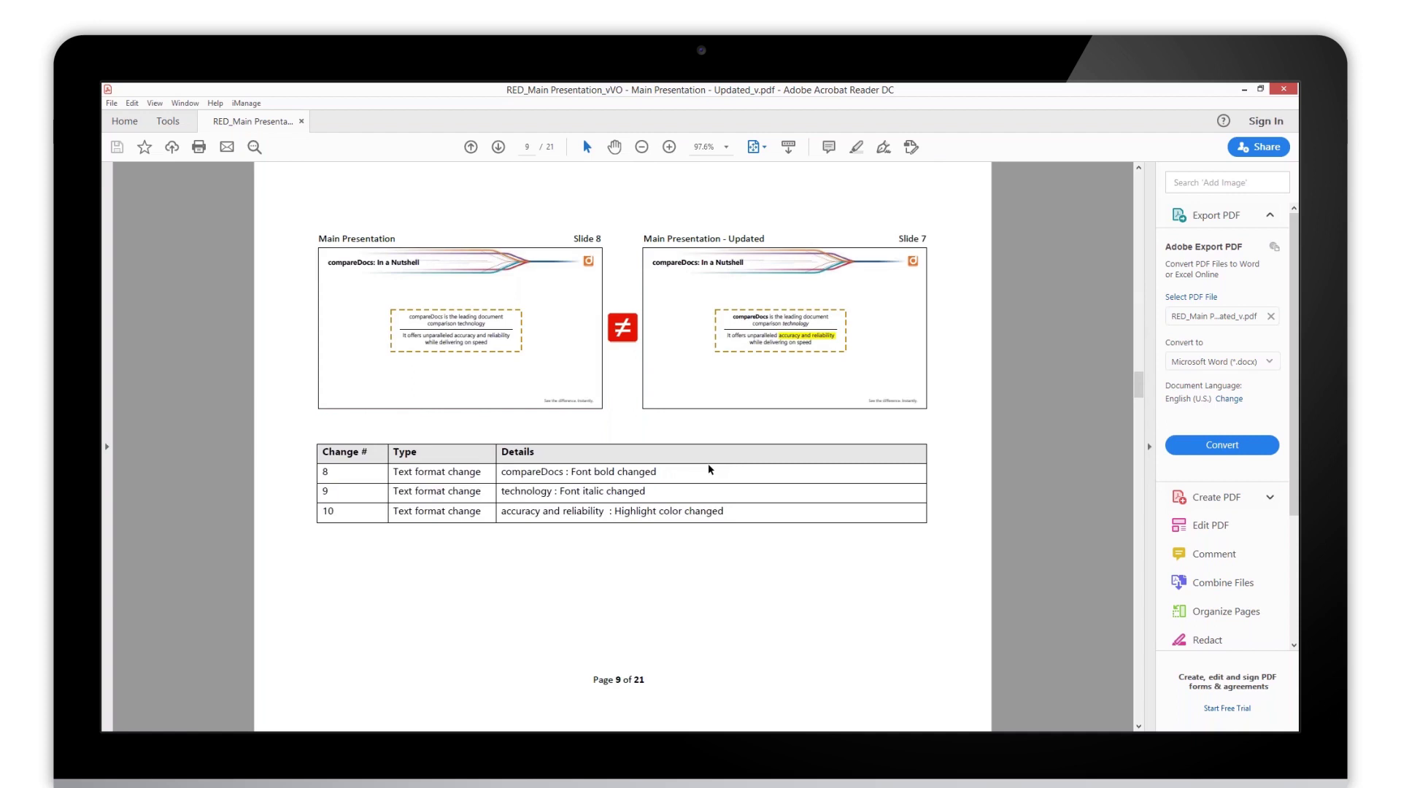
{"action": "scroll", "coordinate": [710, 470], "scroll_direction": "down", "scroll_amount": 1}
{"action": "scroll", "coordinate": [711, 469], "scroll_direction": "up", "scroll_amount": 1}
{"action": "scroll", "coordinate": [724, 506], "scroll_direction": "down", "scroll_amount": 1}
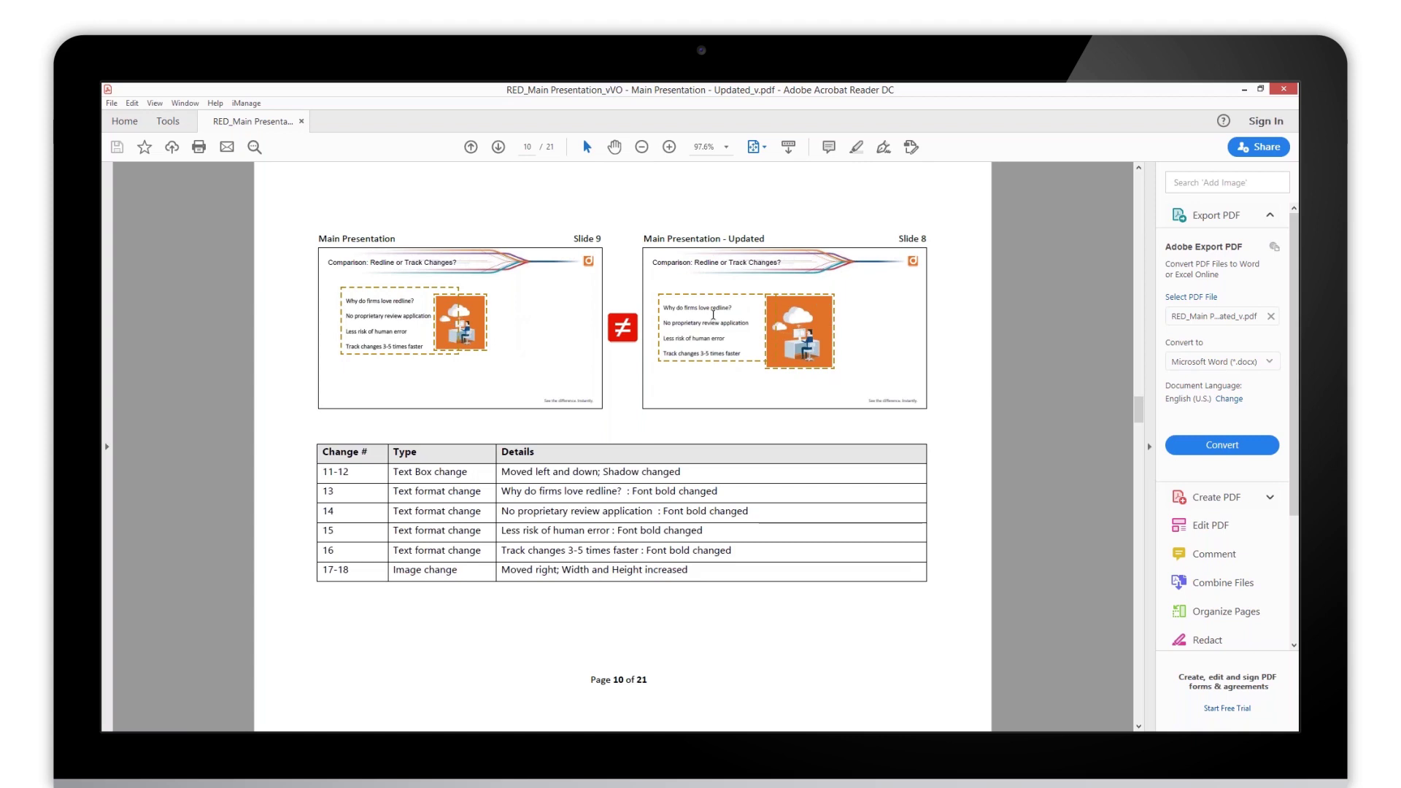
{"action": "left_click_drag", "start_coordinate": [696, 569], "coordinate": [504, 470]}
{"action": "left_click", "coordinate": [676, 624]}
- Highlight the 'Full support for Track Changes' text on page 11, then scroll toward page 14
{"action": "scroll", "coordinate": [744, 631], "scroll_direction": "down", "scroll_amount": 2}
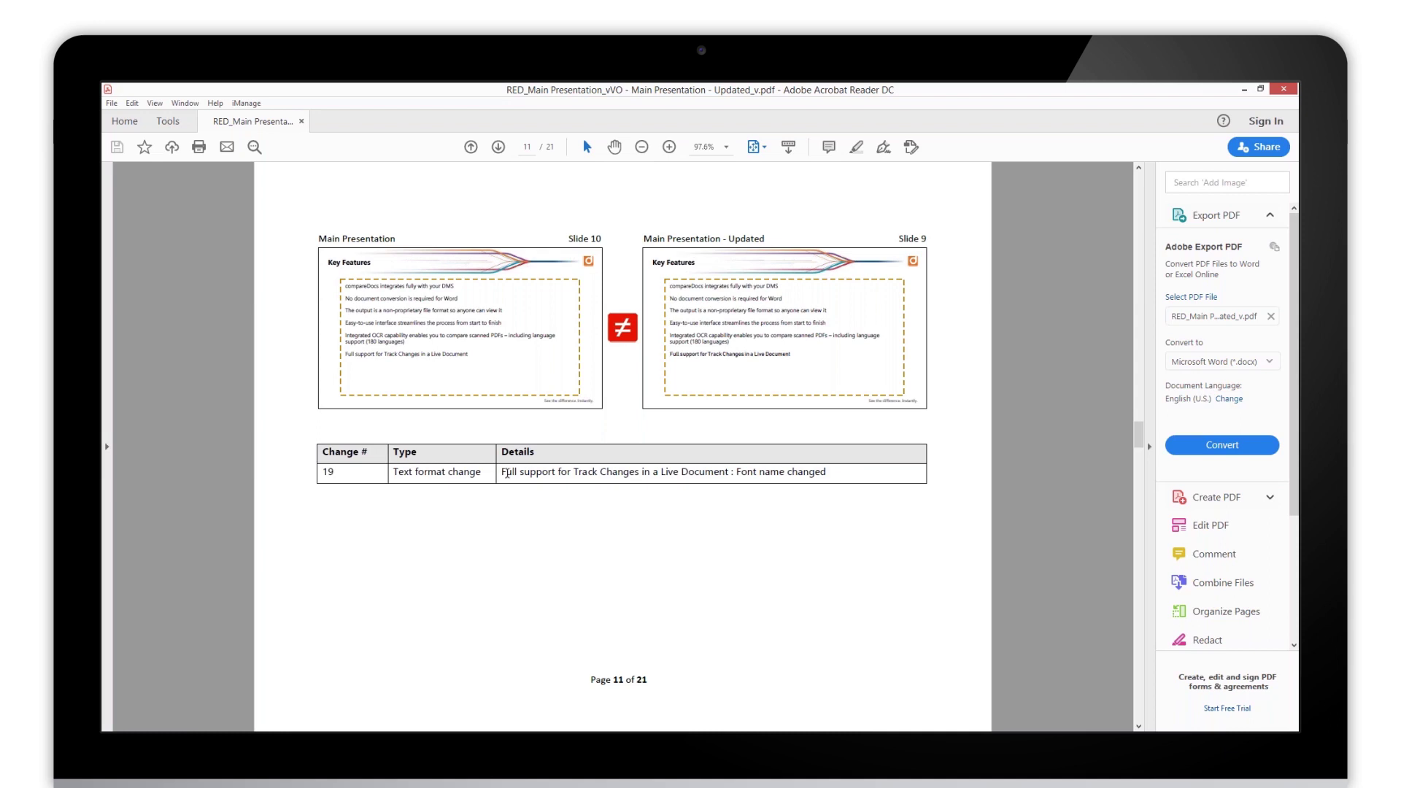
{"action": "left_click_drag", "start_coordinate": [501, 472], "coordinate": [728, 472]}
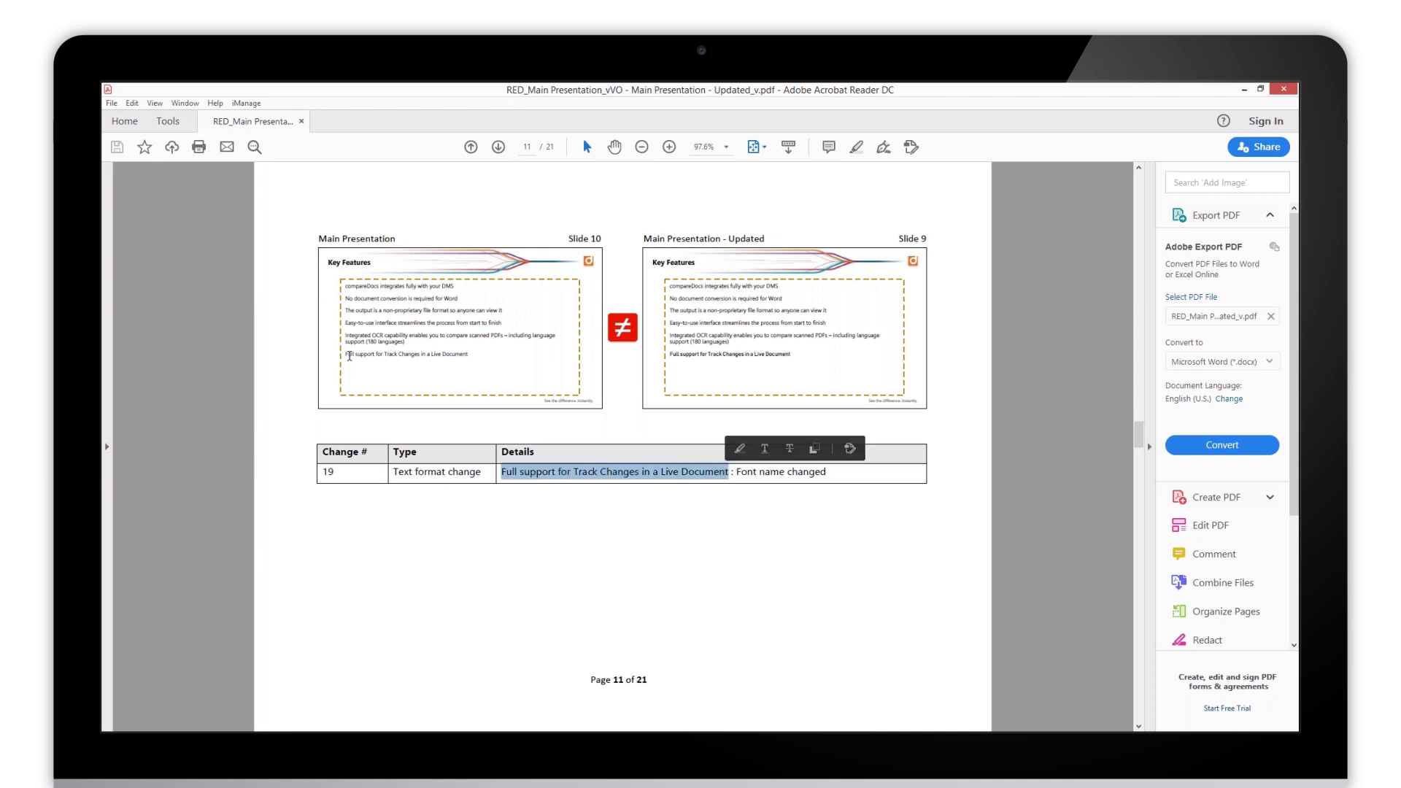
{"action": "left_click", "coordinate": [717, 568]}
{"action": "scroll", "coordinate": [759, 569], "scroll_direction": "down", "scroll_amount": 1}
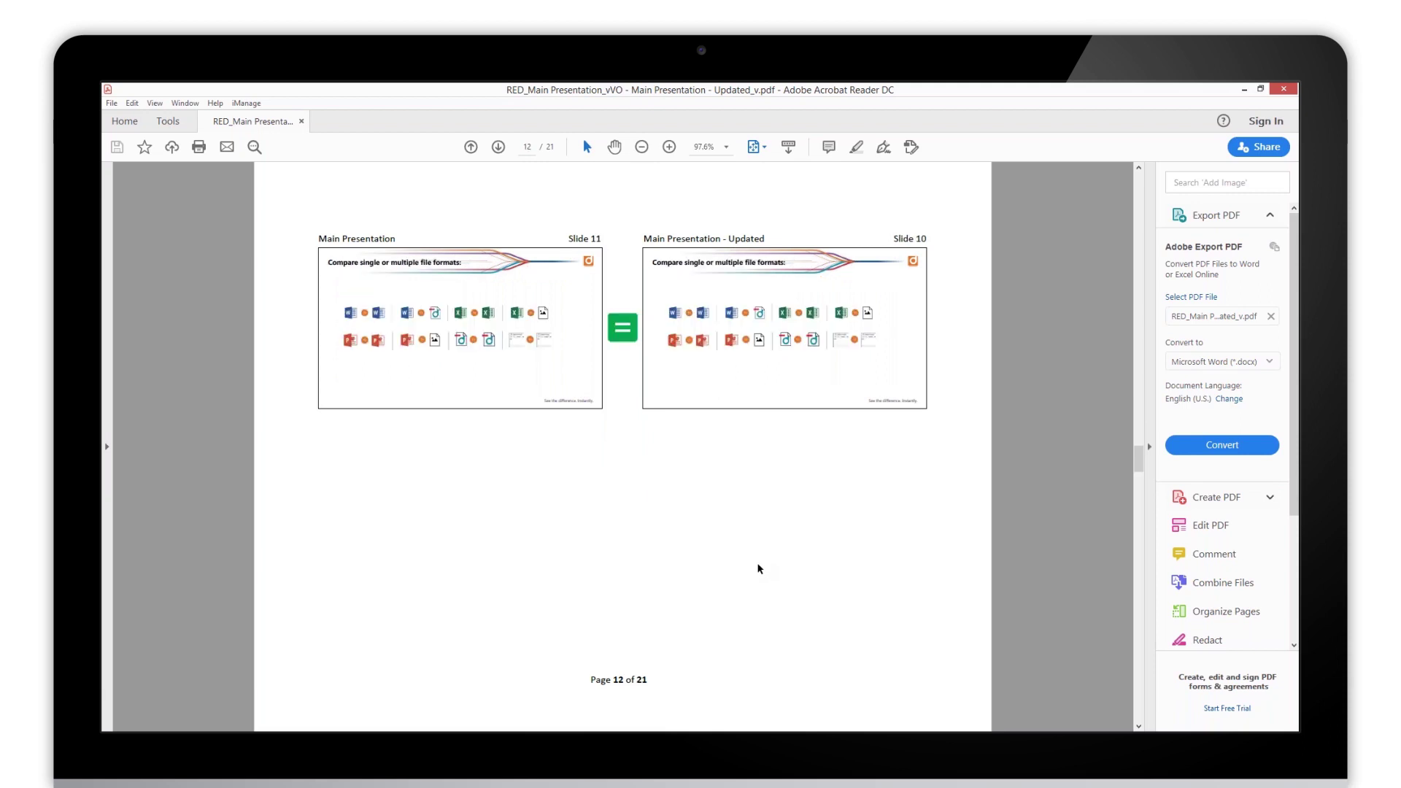
{"action": "scroll", "coordinate": [759, 568], "scroll_direction": "down", "scroll_amount": 1}
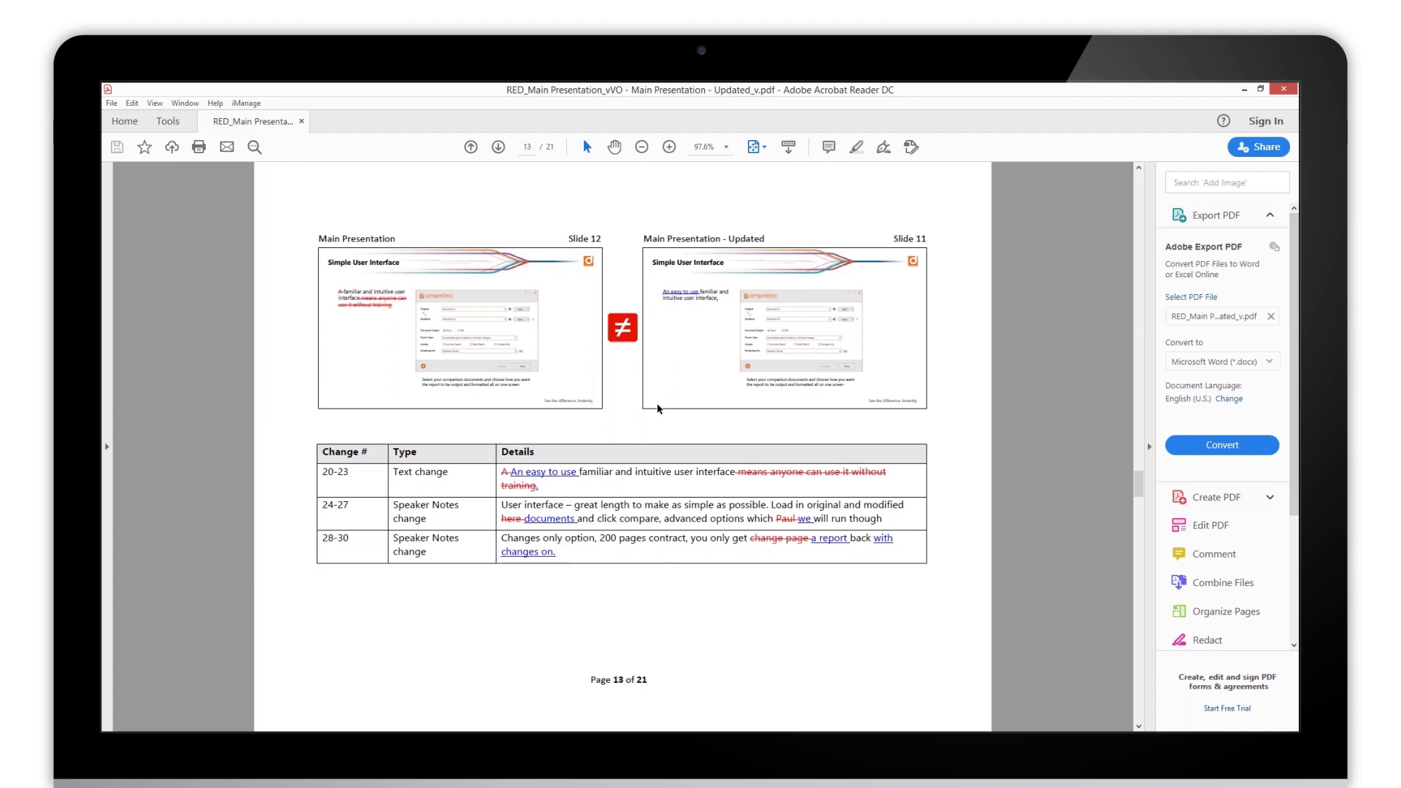
- Scroll to page 18, highlight the Hidden Slide 16 label, then scroll to page 21
{"action": "scroll", "coordinate": [618, 489], "scroll_direction": "down", "scroll_amount": 2}
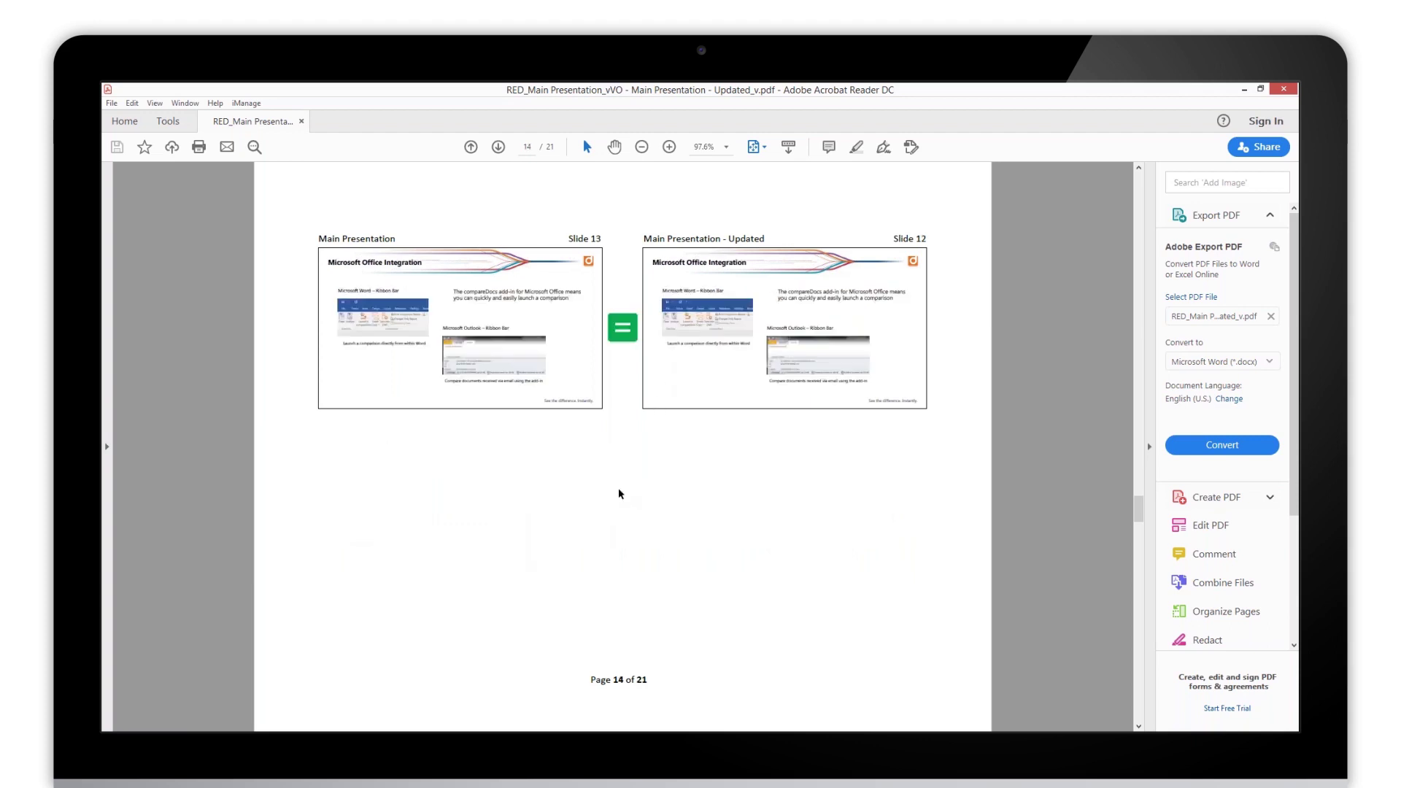
{"action": "scroll", "coordinate": [620, 494], "scroll_direction": "down", "scroll_amount": 2}
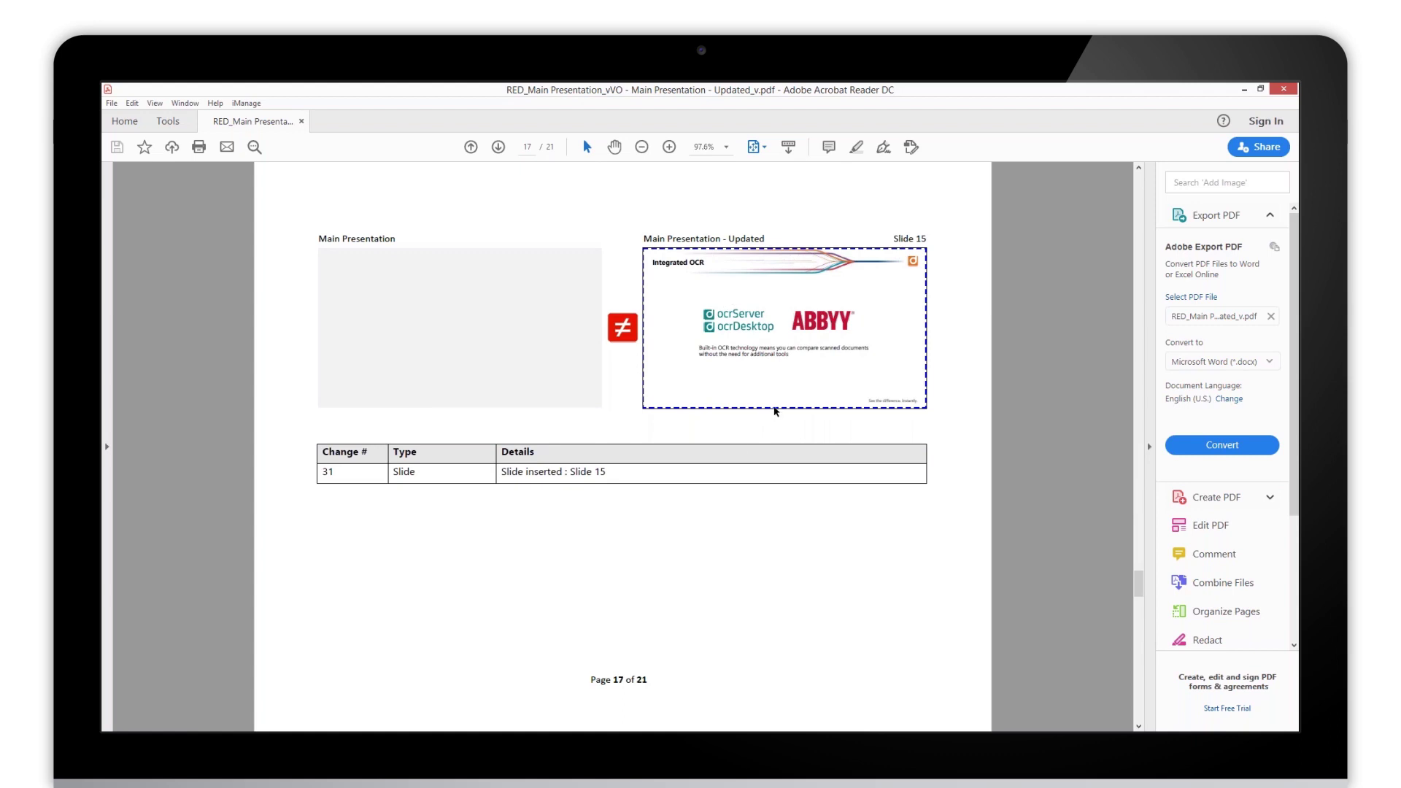
{"action": "scroll", "coordinate": [697, 549], "scroll_direction": "down", "scroll_amount": 1}
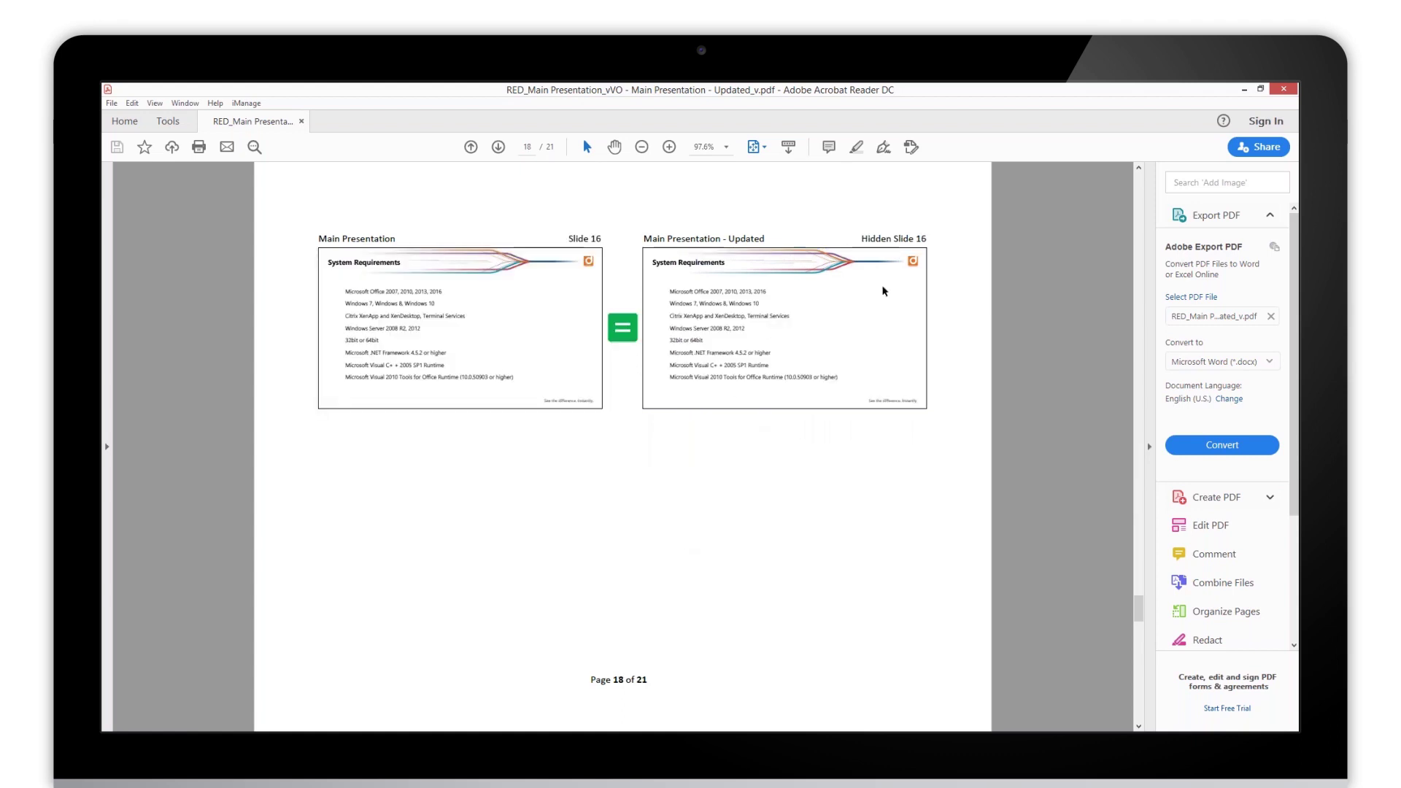
{"action": "left_click_drag", "start_coordinate": [859, 239], "coordinate": [927, 239]}
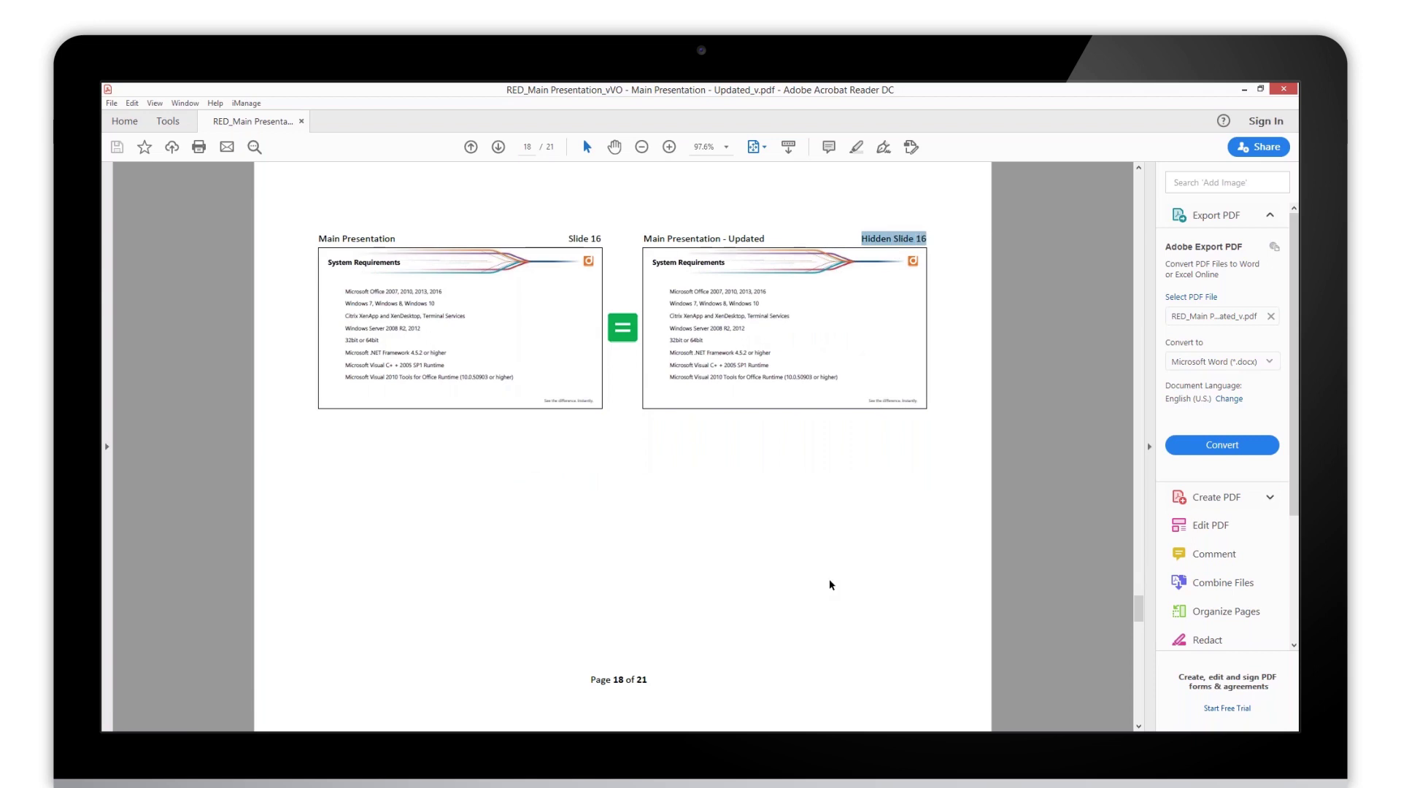
{"action": "left_click", "coordinate": [793, 584]}
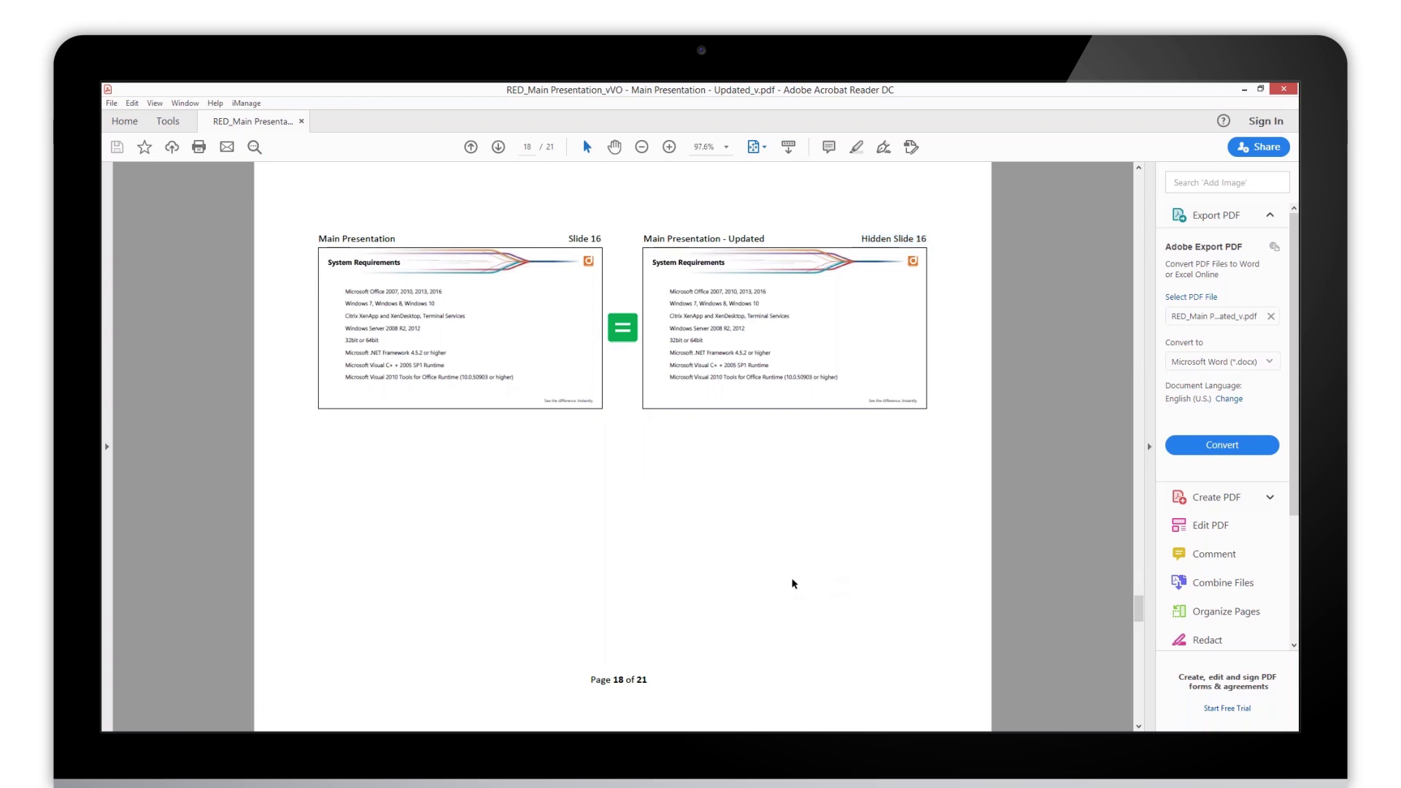
{"action": "scroll", "coordinate": [793, 584], "scroll_direction": "down", "scroll_amount": 1}
{"action": "scroll", "coordinate": [793, 583], "scroll_direction": "down", "scroll_amount": 1}
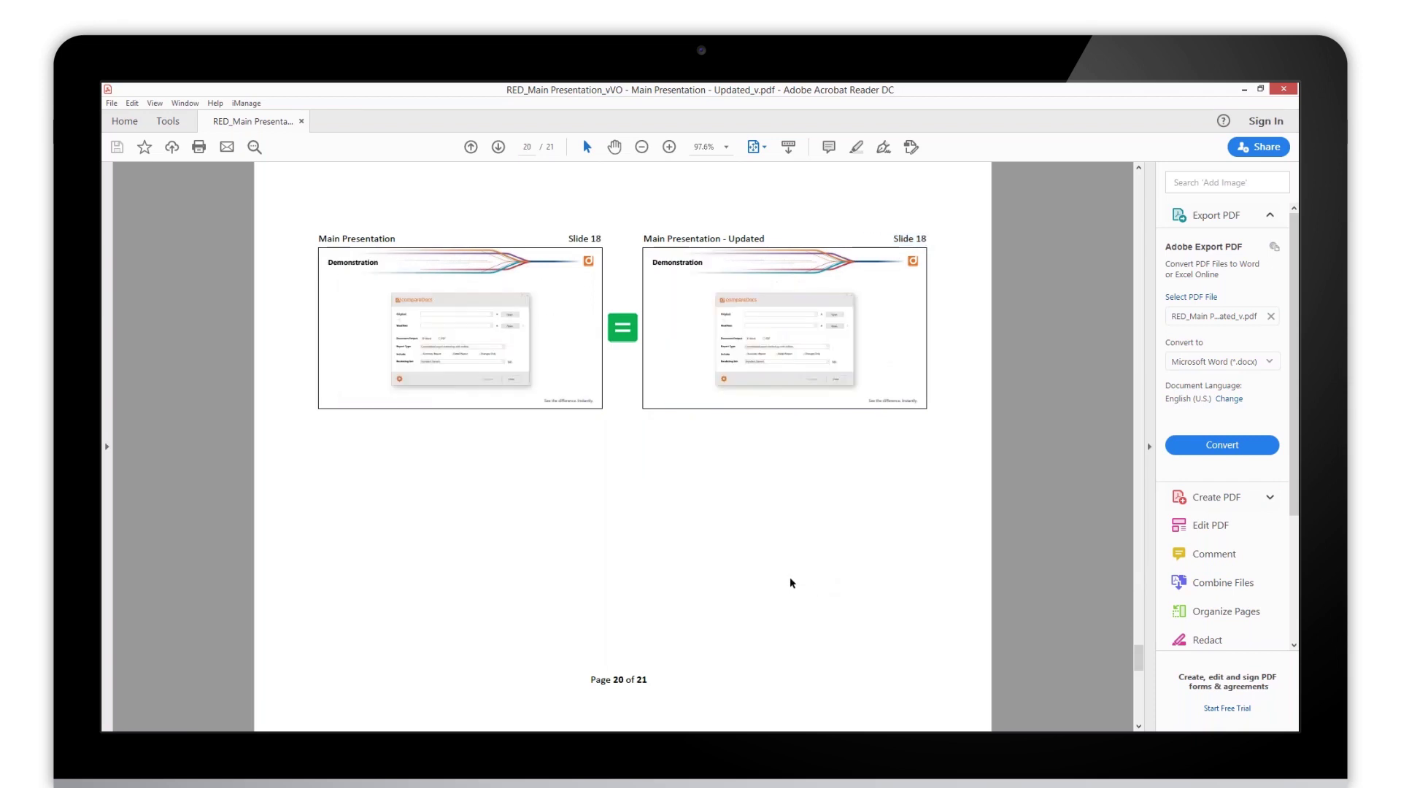
{"action": "scroll", "coordinate": [792, 584], "scroll_direction": "down", "scroll_amount": 1}
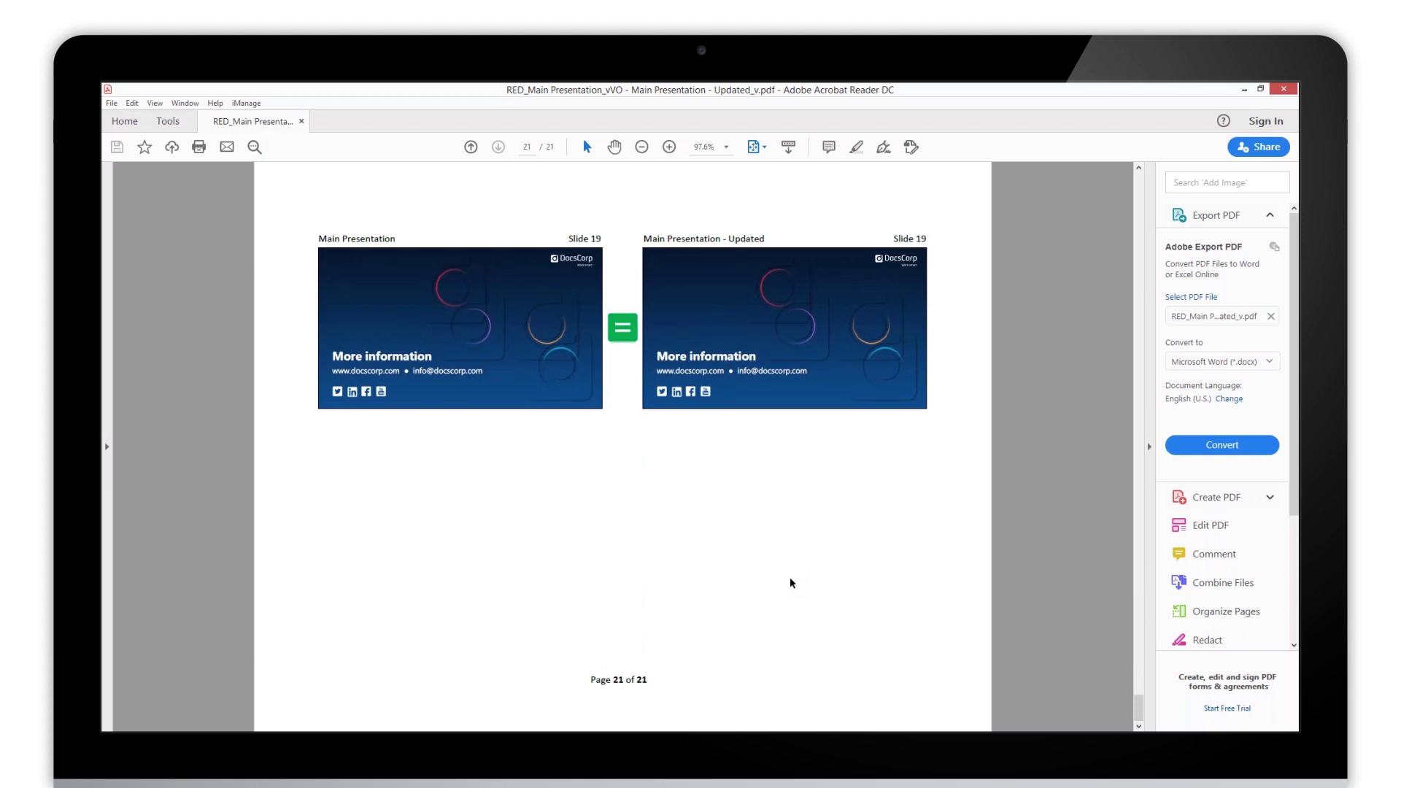
- Close the Acrobat Reader report window to return to compareDocs
{"action": "left_click", "coordinate": [1284, 89]}
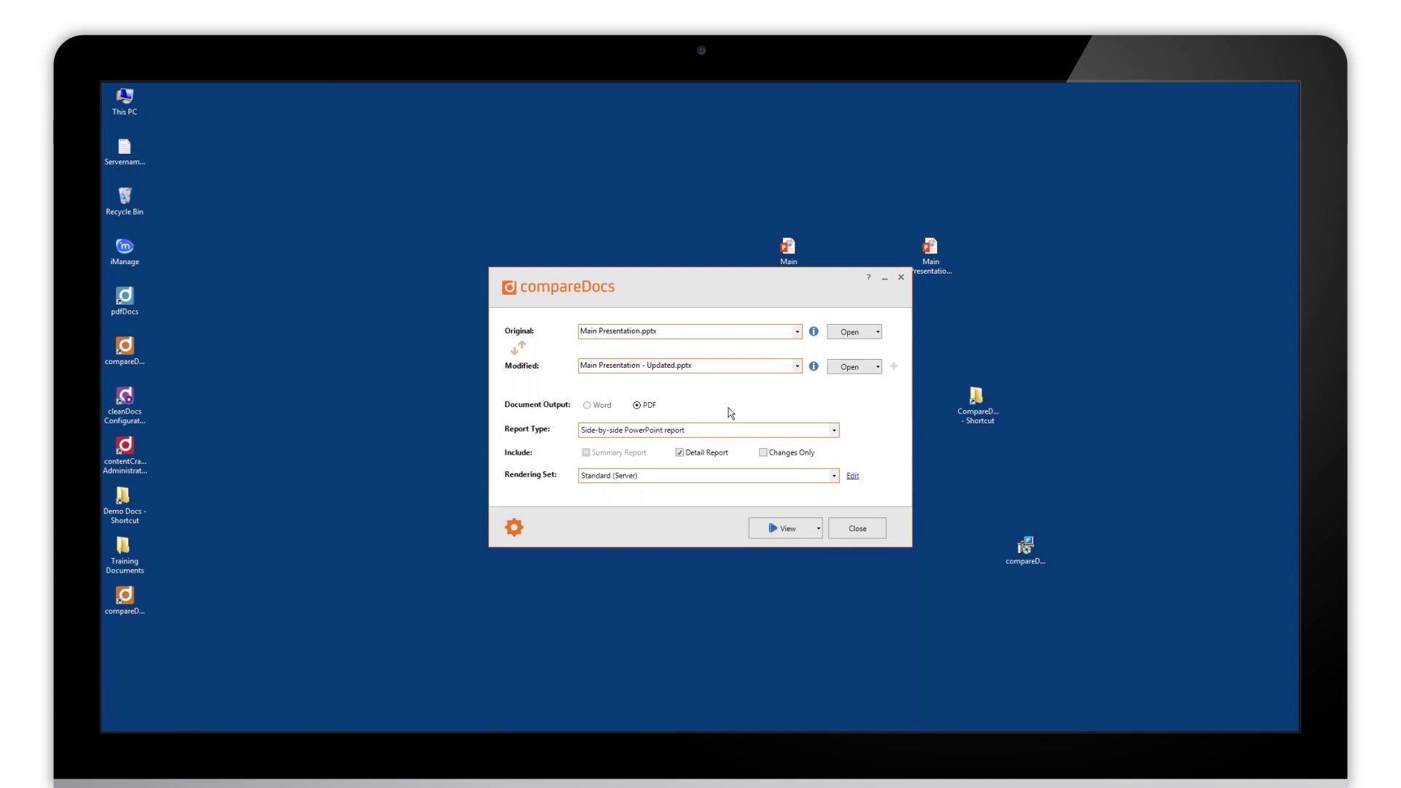